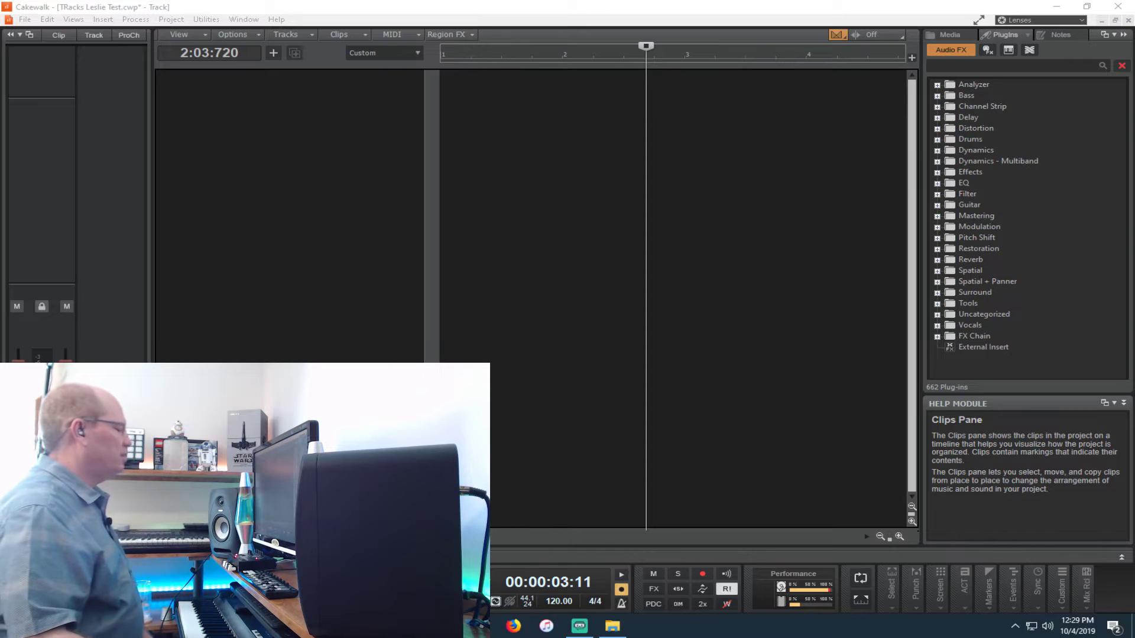
Step: Rewind the now time to 1:01:000 and hide the browser panel
left_click(473, 576)
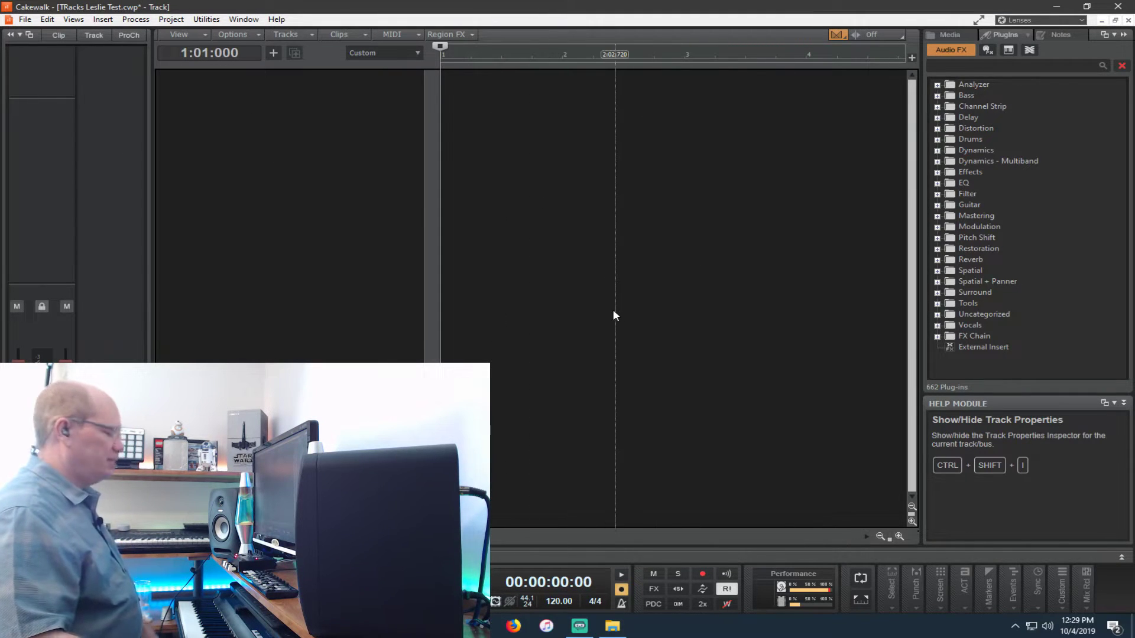
key("b")
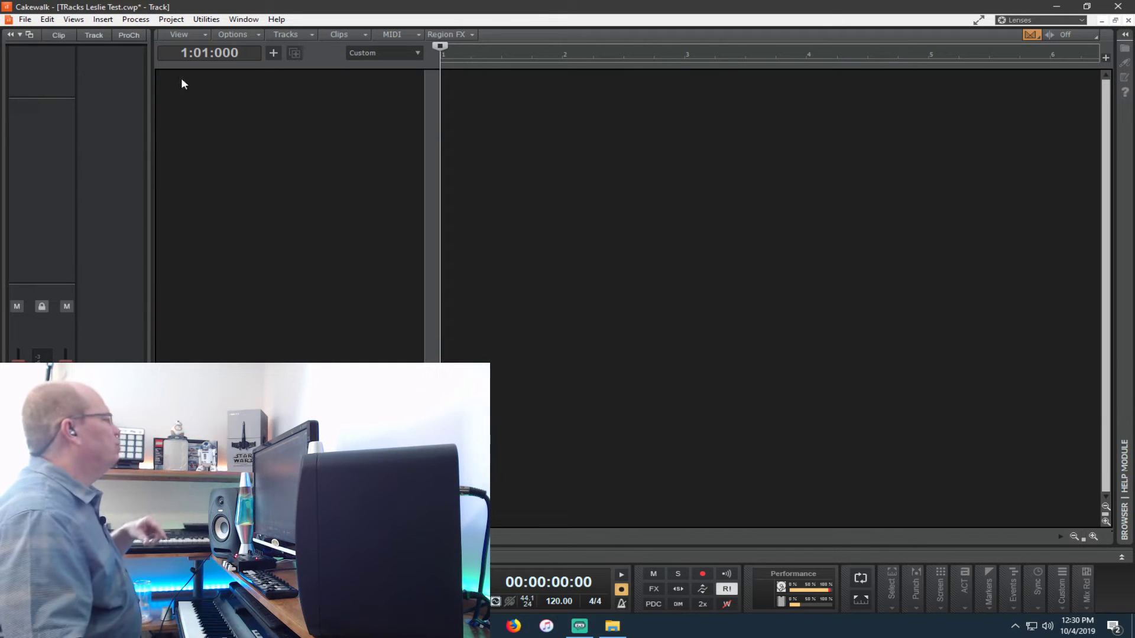
Step: Insert a GSi VB3 II soft synth as a simple instrument track
left_click(102, 22)
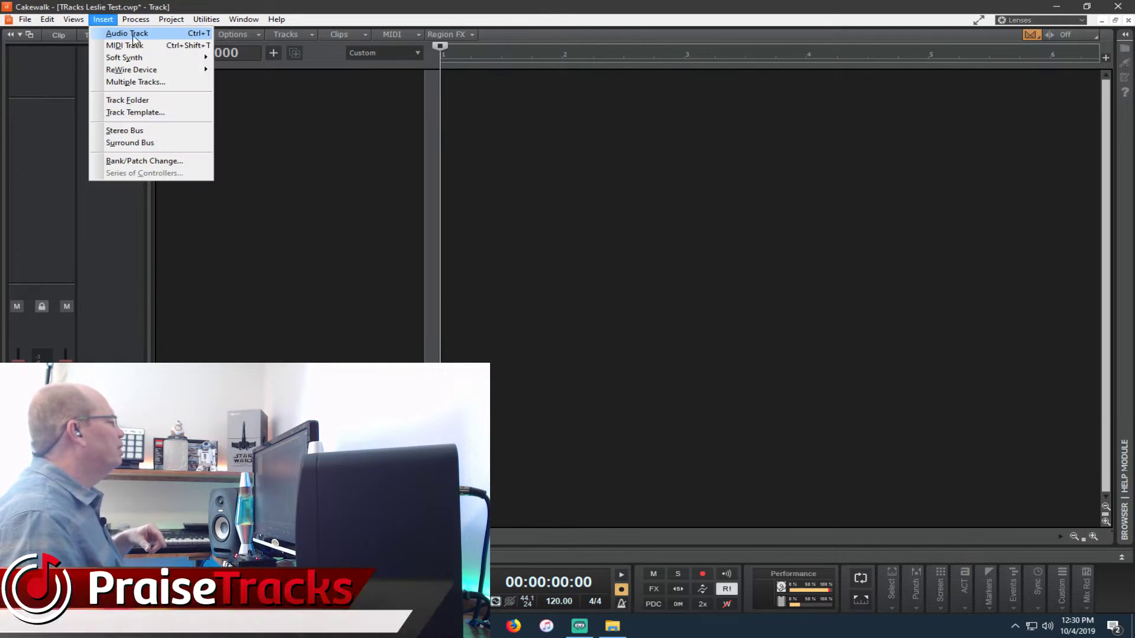
mouse_move(152, 58)
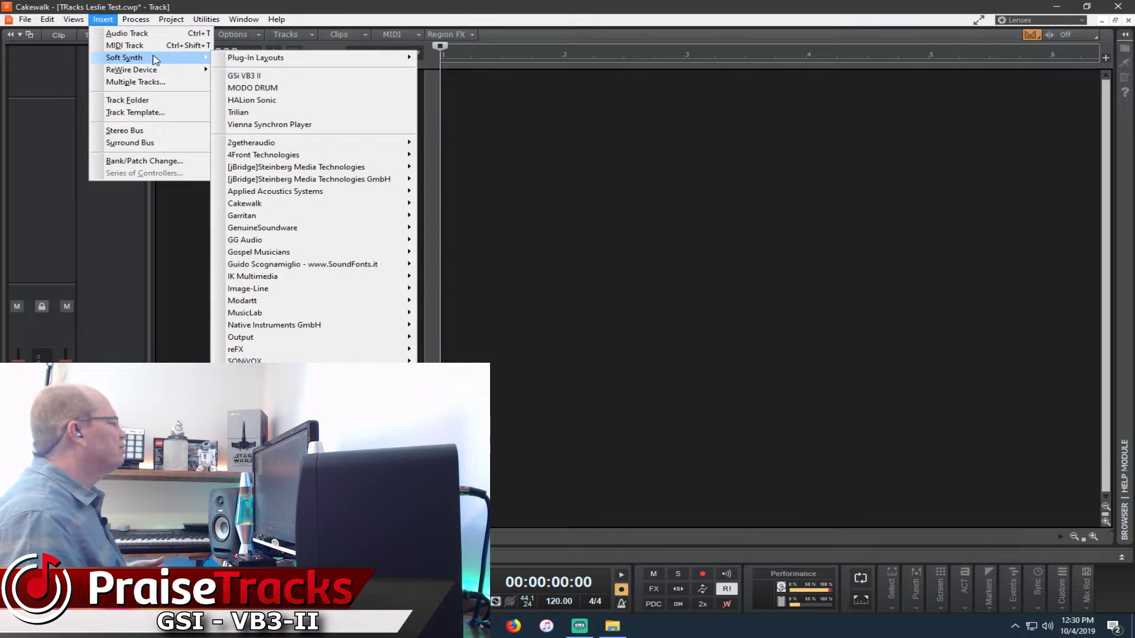
left_click(246, 77)
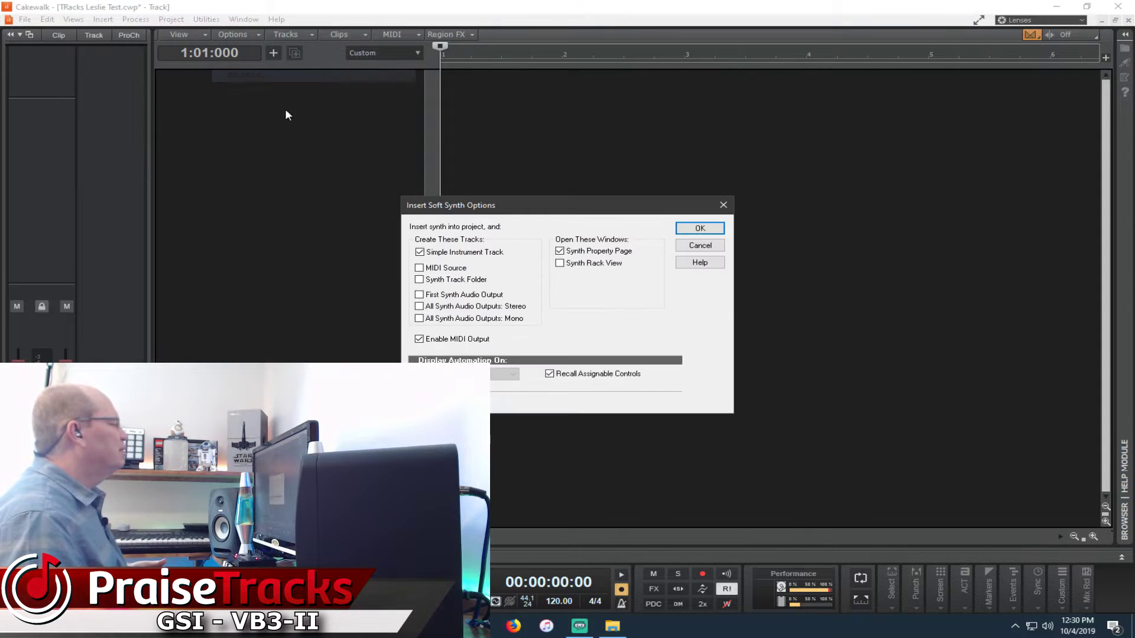
left_click(697, 230)
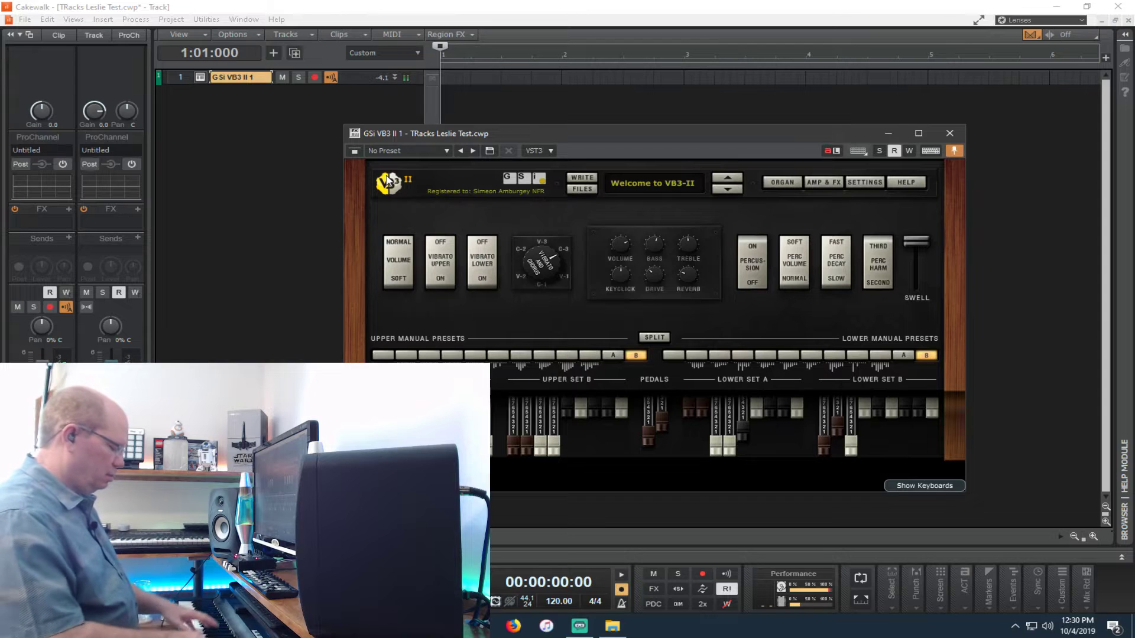
Step: Check the organ's amp and effect parameters, move its window top-right, and expand the track header
left_click(822, 183)
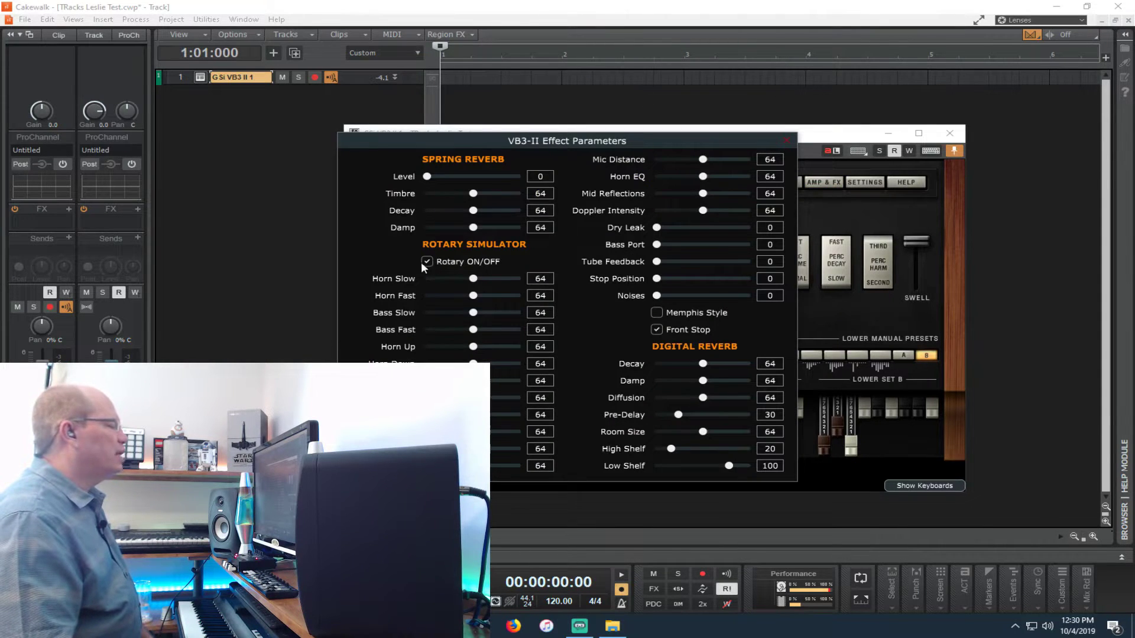
left_click(786, 140)
left_click_drag(789, 138, 936, 23)
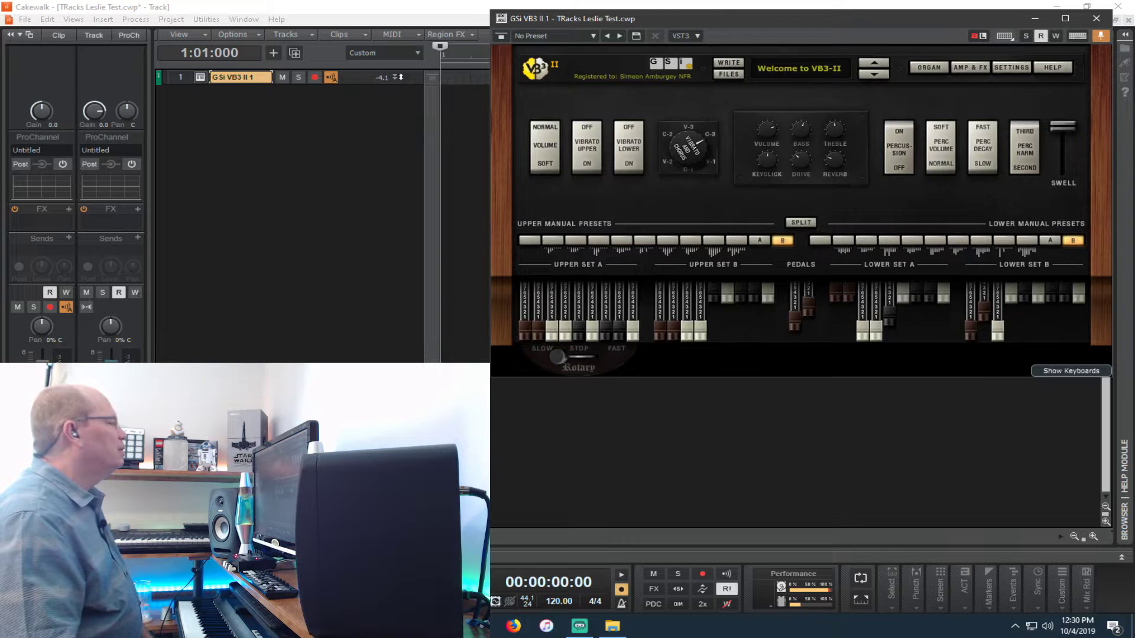
left_click(395, 78)
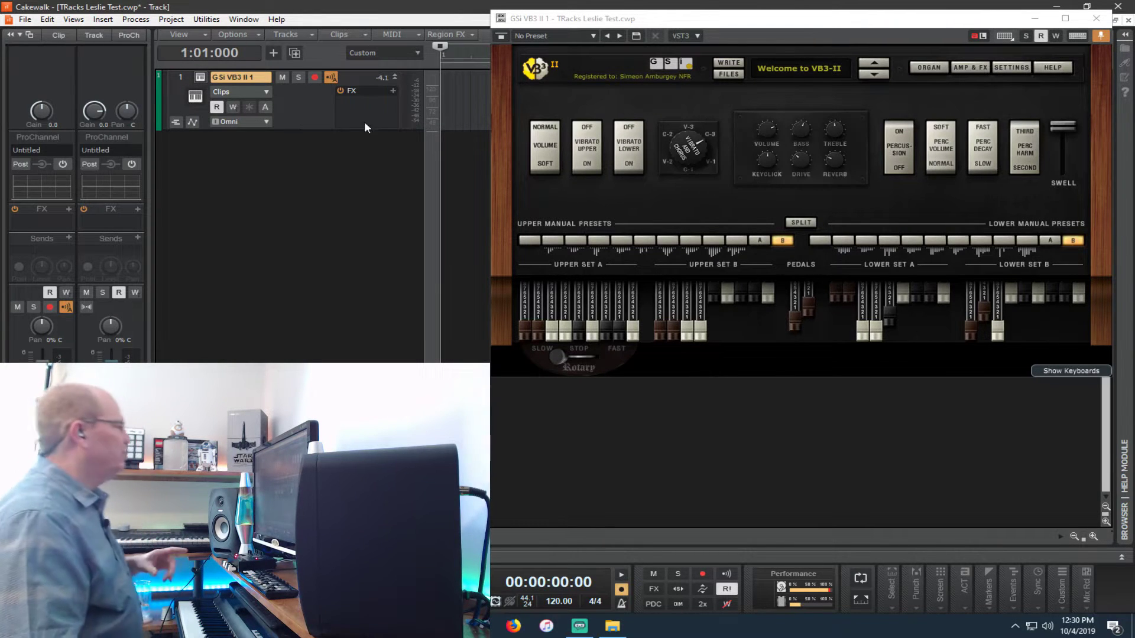
Step: Open Edit > Preferences and browse the MIDI pages, ending on Control Surfaces
left_click(47, 19)
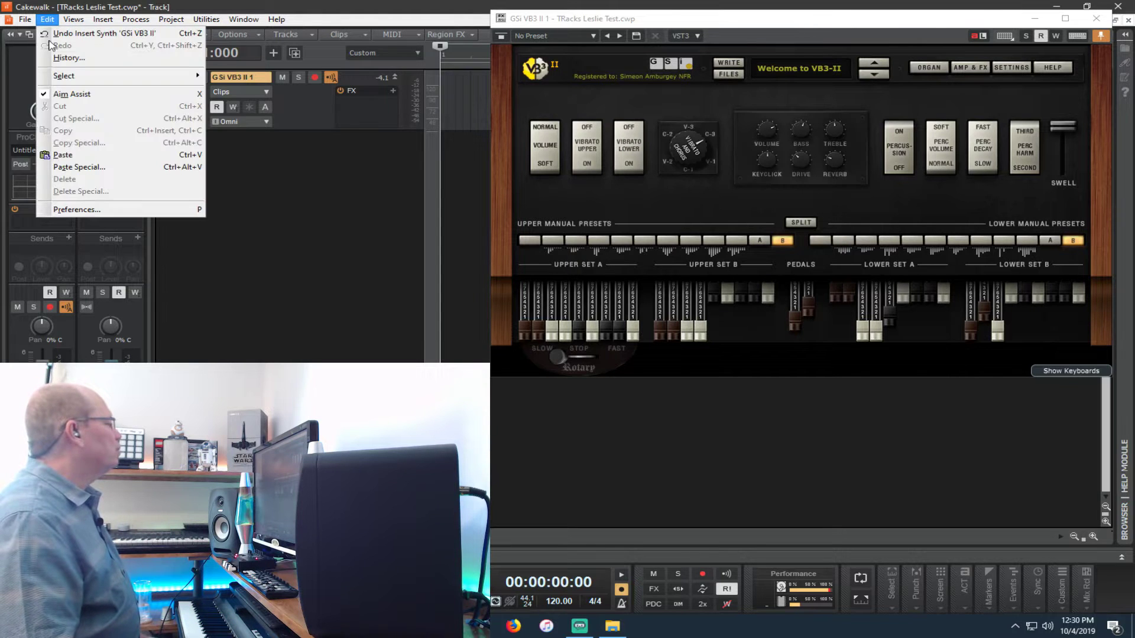
left_click(77, 209)
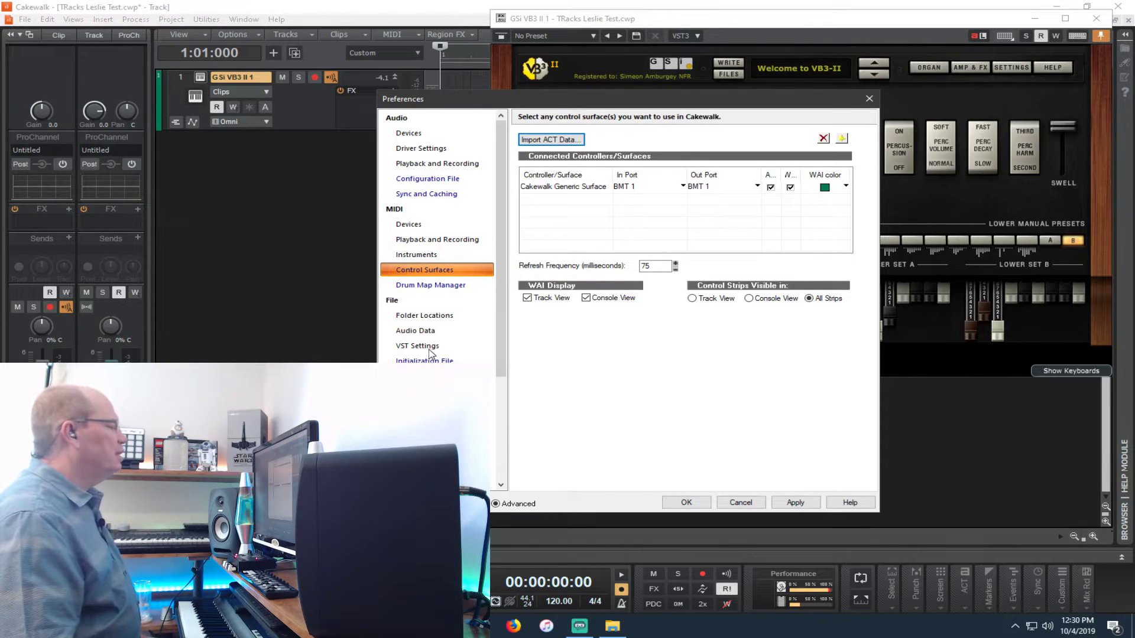
left_click_drag(512, 102, 618, 74)
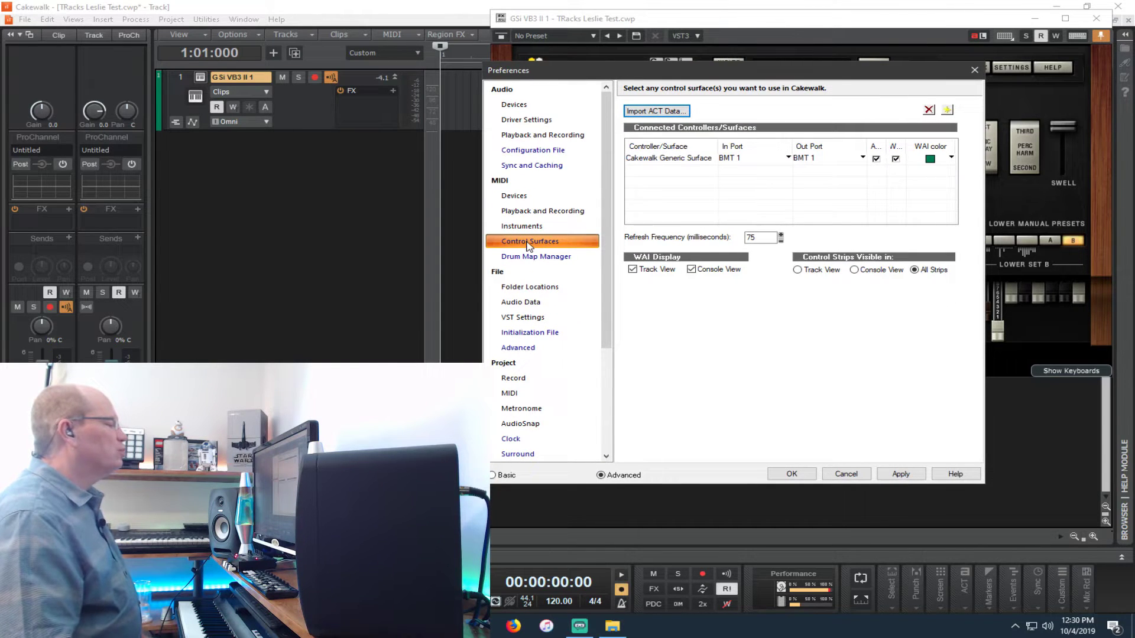
left_click(529, 243)
left_click(523, 227)
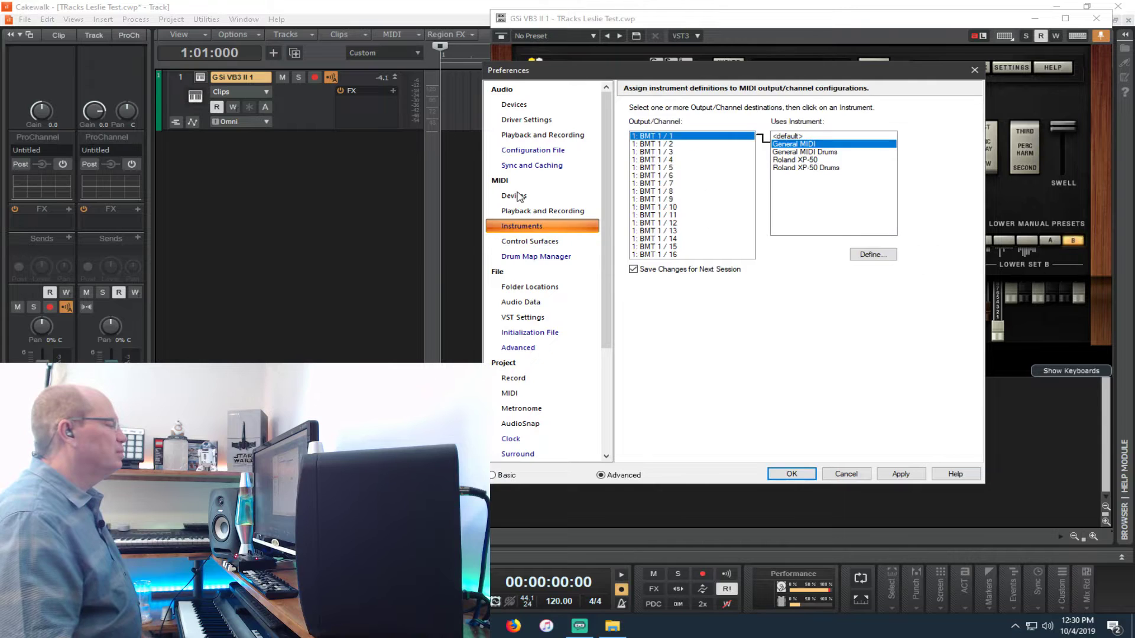
left_click(514, 196)
left_click(522, 213)
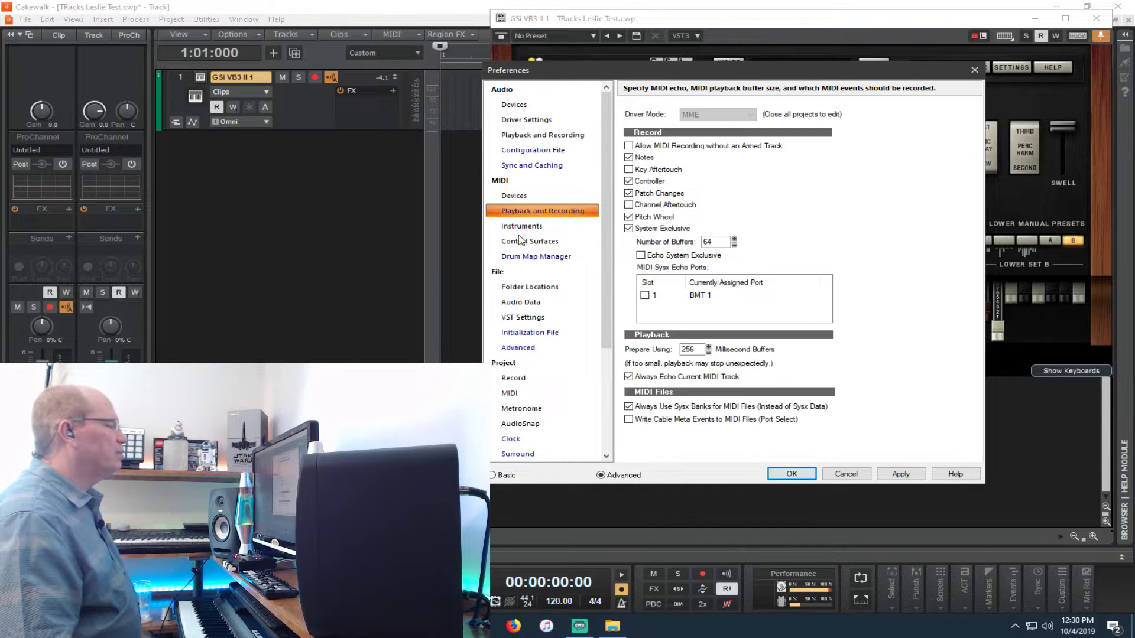
left_click(522, 227)
left_click(535, 243)
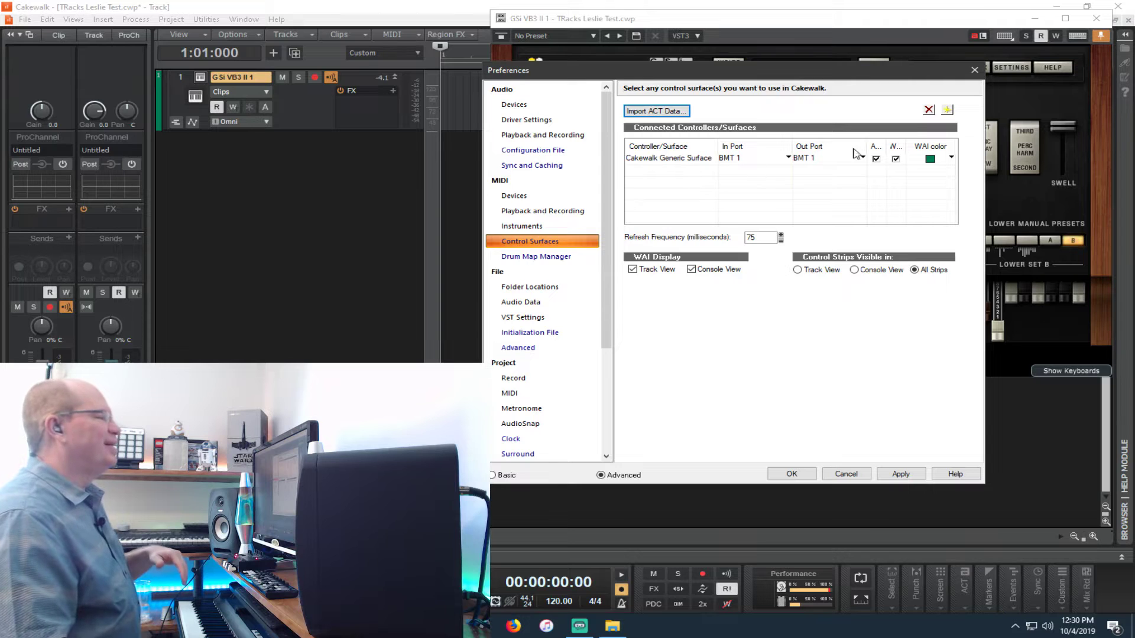
Step: Add an ACT MIDI Controller surface using BMT 1 ports and save the preferences
left_click(946, 110)
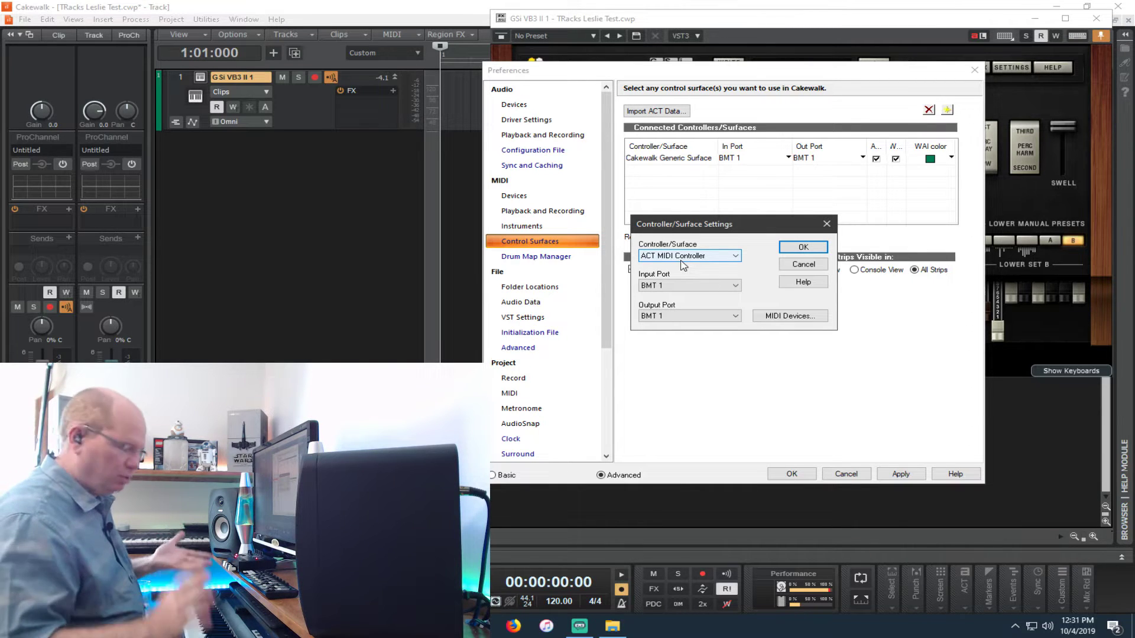
left_click(803, 248)
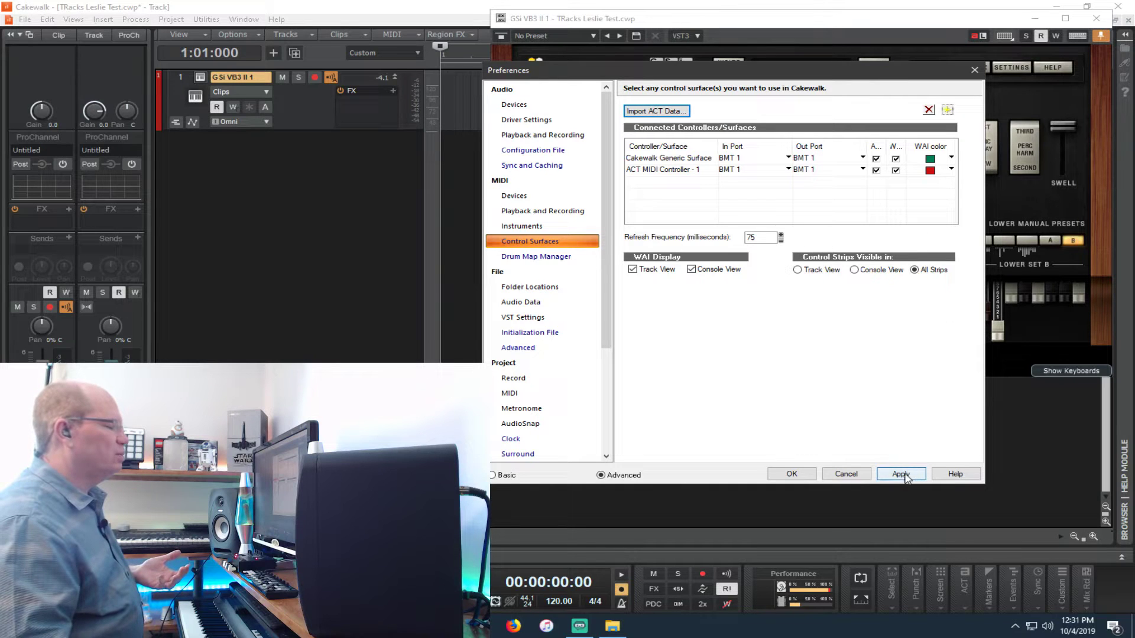
left_click(791, 473)
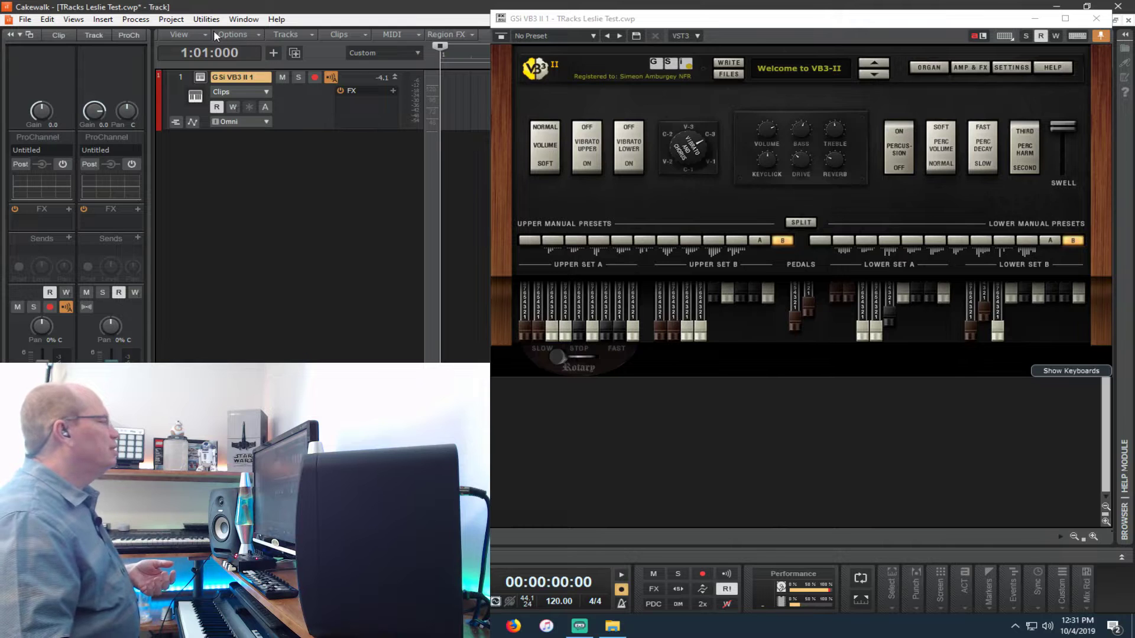
Step: Open the ACT MIDI Controller - 1 window from Utilities and place it below the organ window
left_click(203, 20)
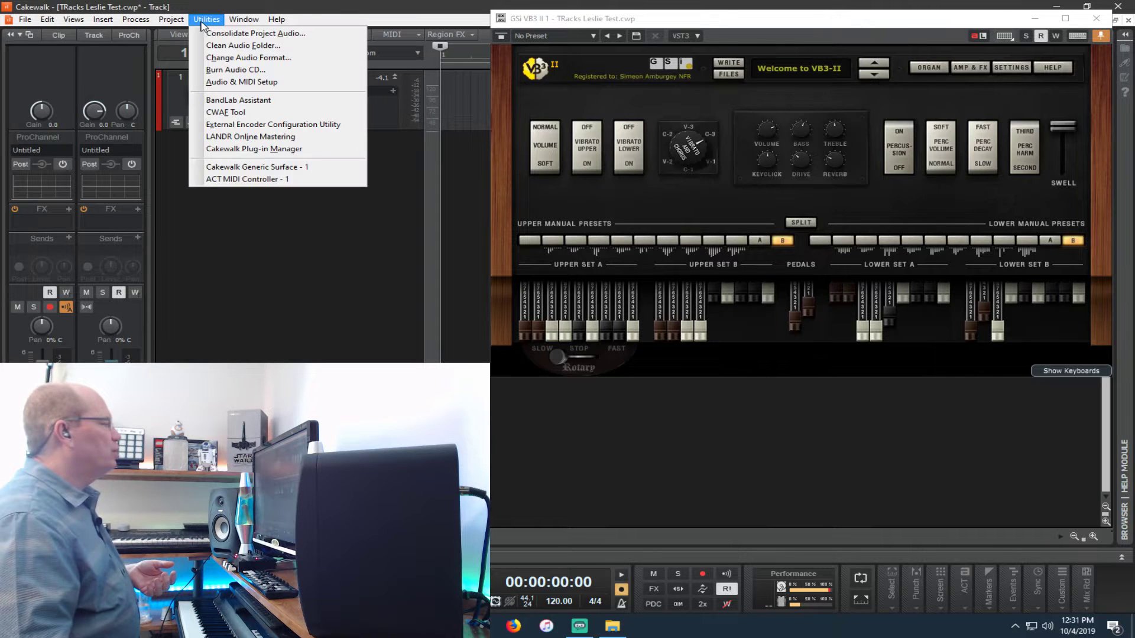
left_click(230, 183)
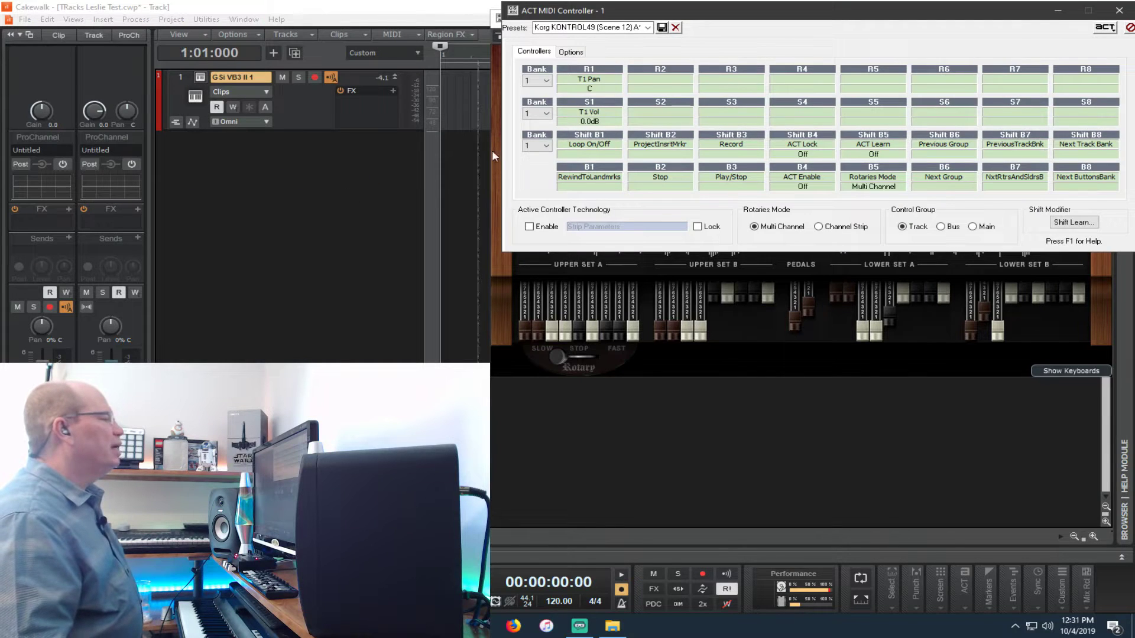
left_click_drag(673, 17, 635, 283)
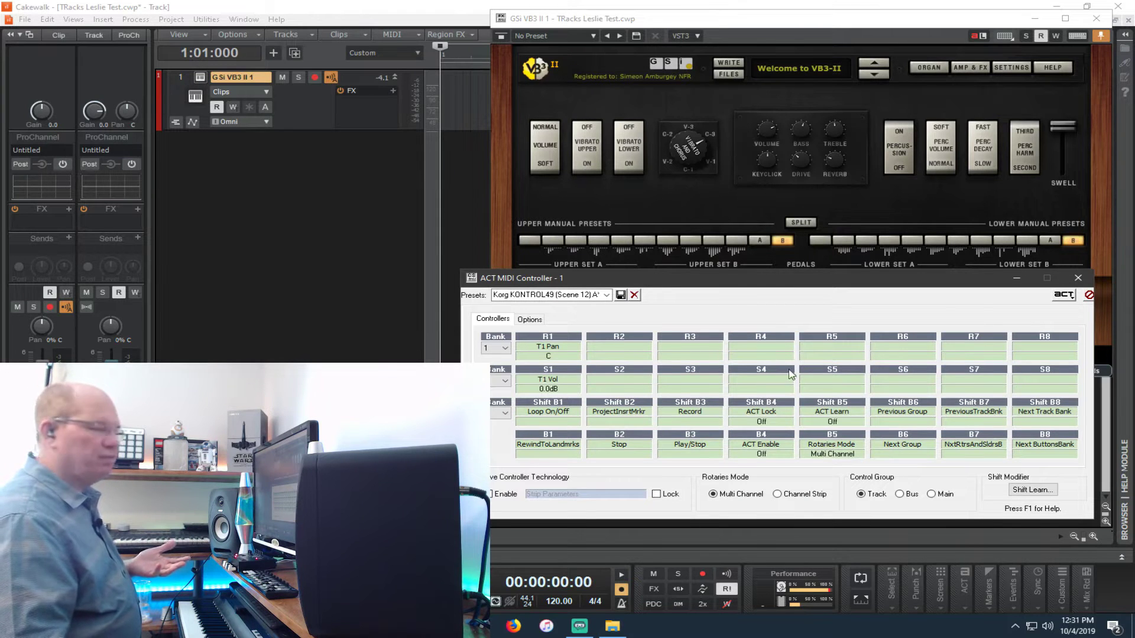
right_click(369, 109)
Step: Add TR5 Leslie to the organ track's effects and move its window to the screen top
mouse_move(408, 121)
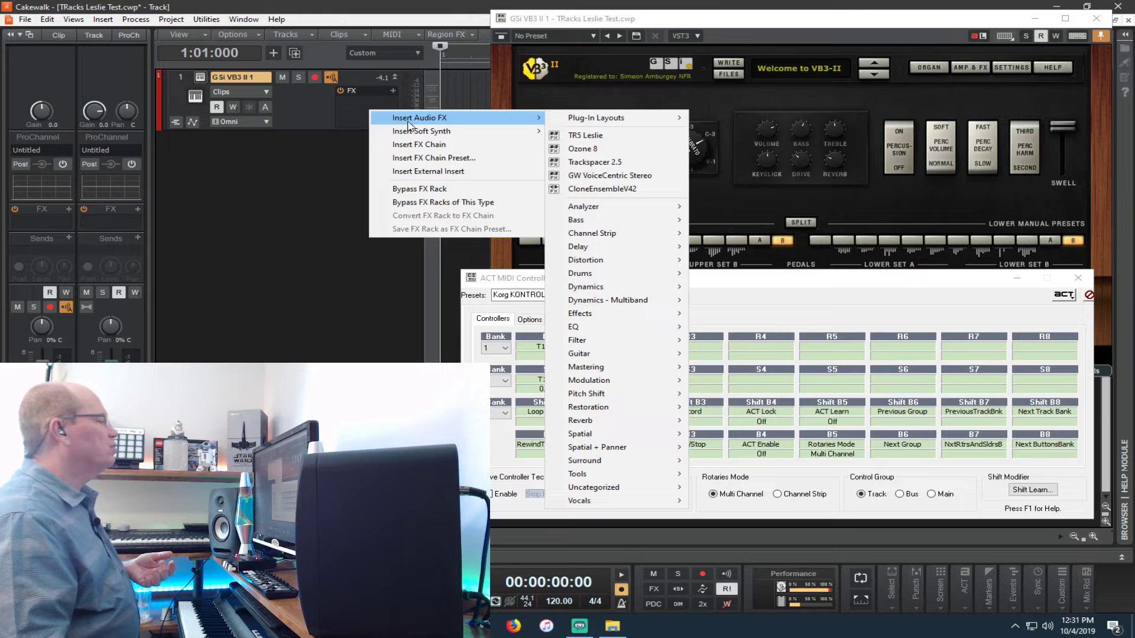
left_click(591, 136)
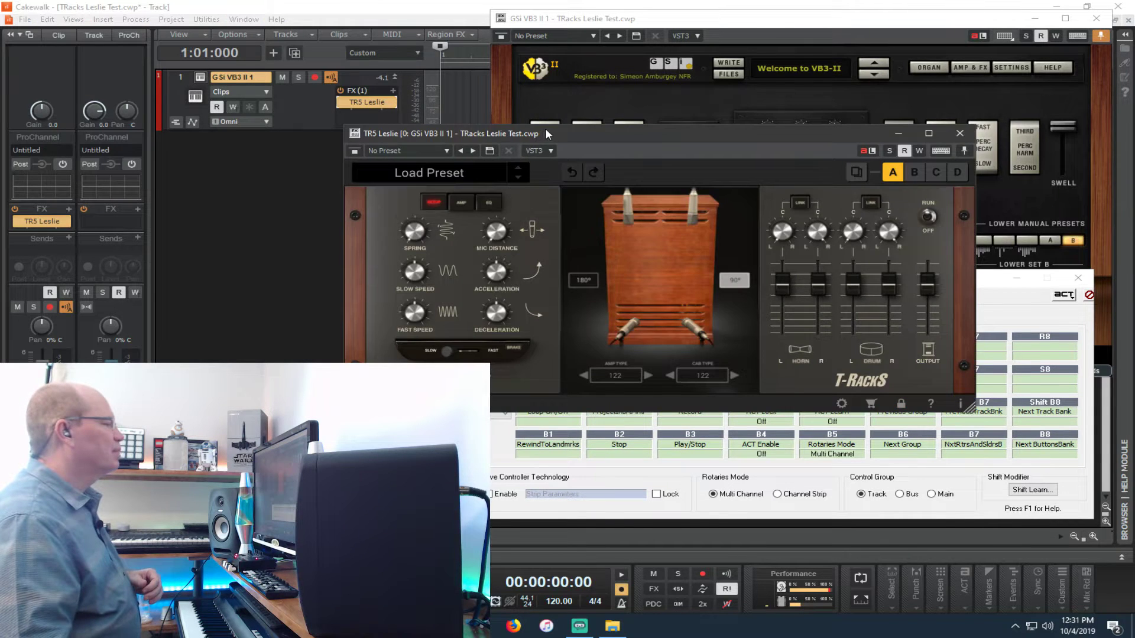
left_click_drag(546, 130, 672, 10)
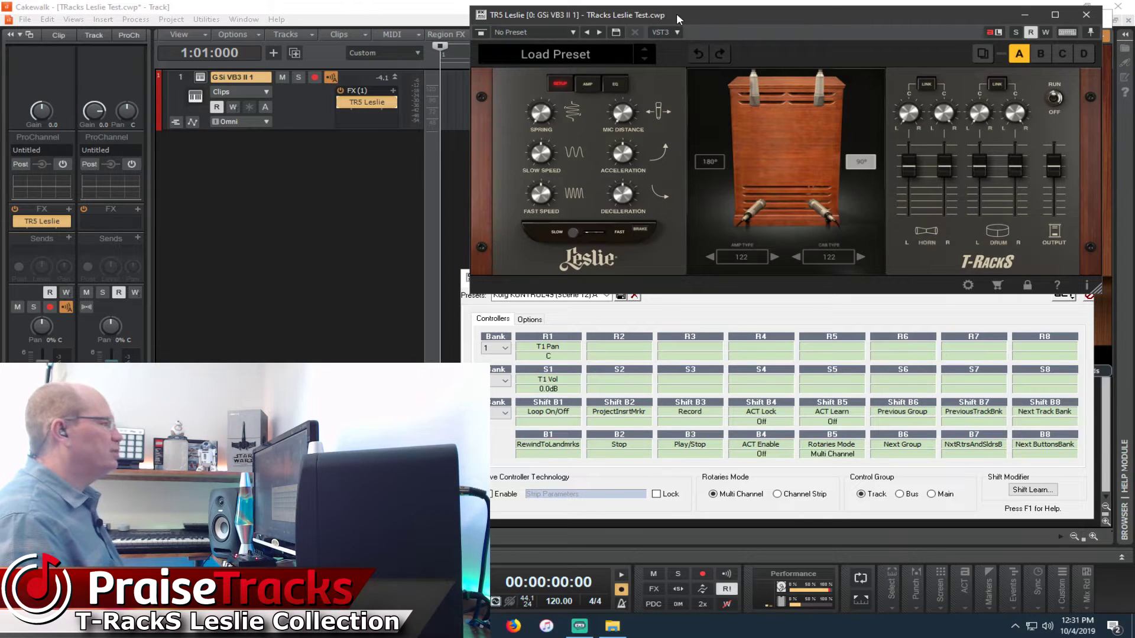
Step: Tick Enable in the ACT MIDI Controller so it maps the Leslie parameters
left_click(737, 314)
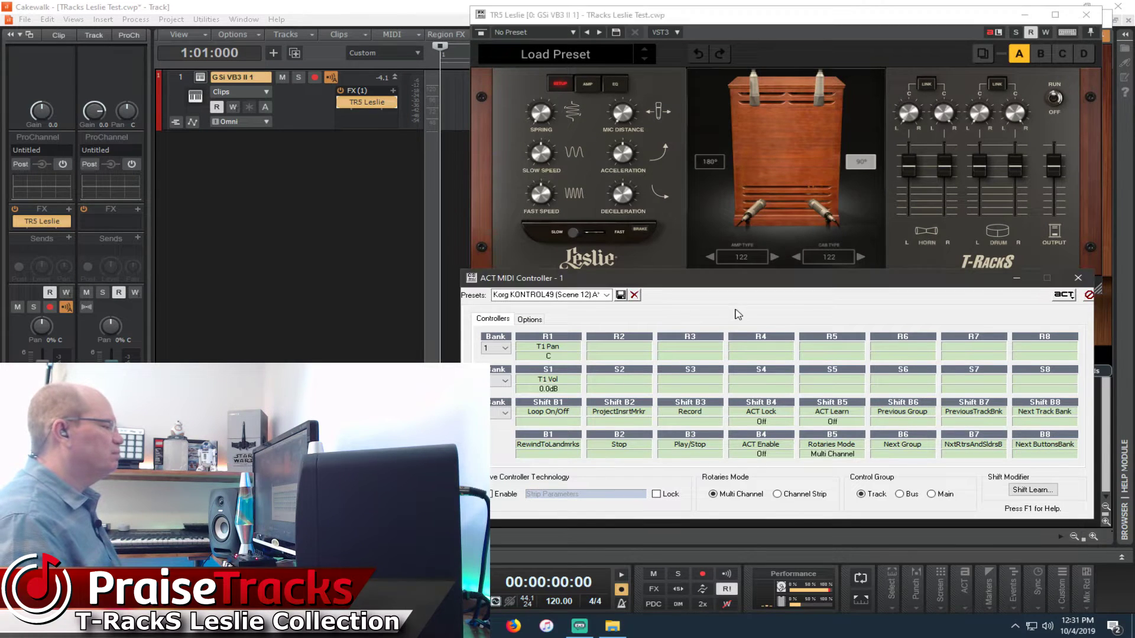
left_click(491, 494)
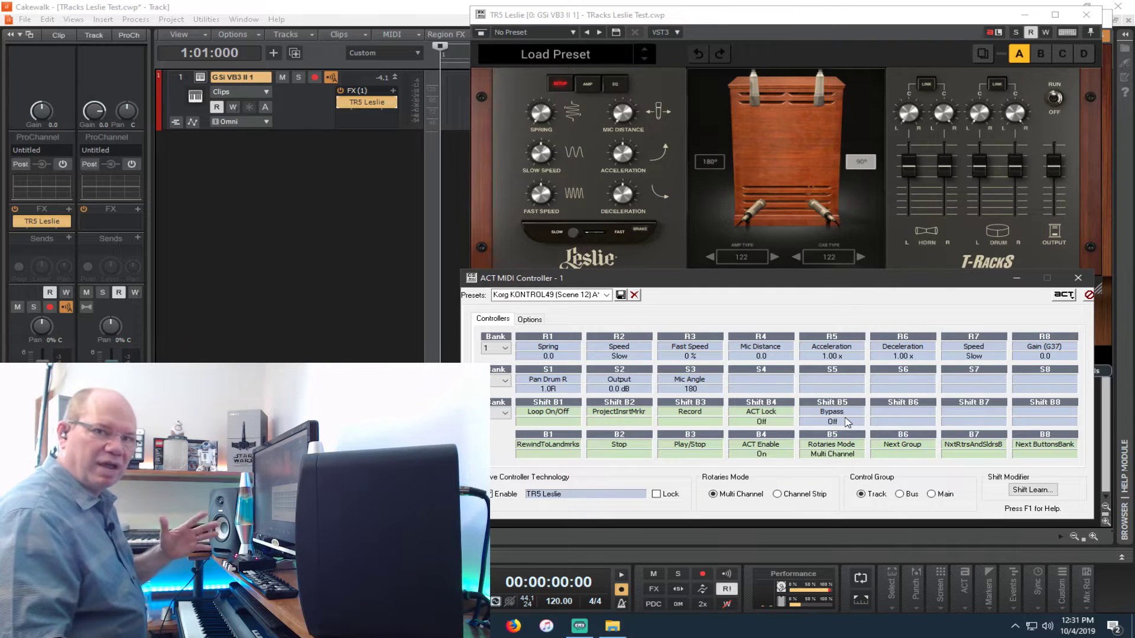
mouse_move(903, 155)
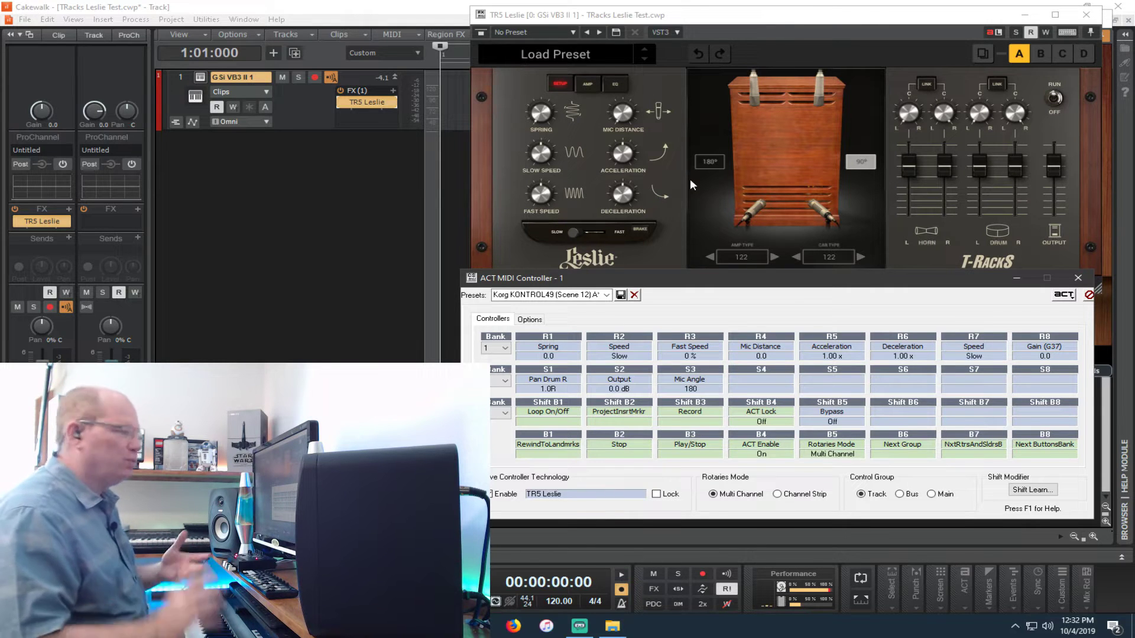
left_click(268, 89)
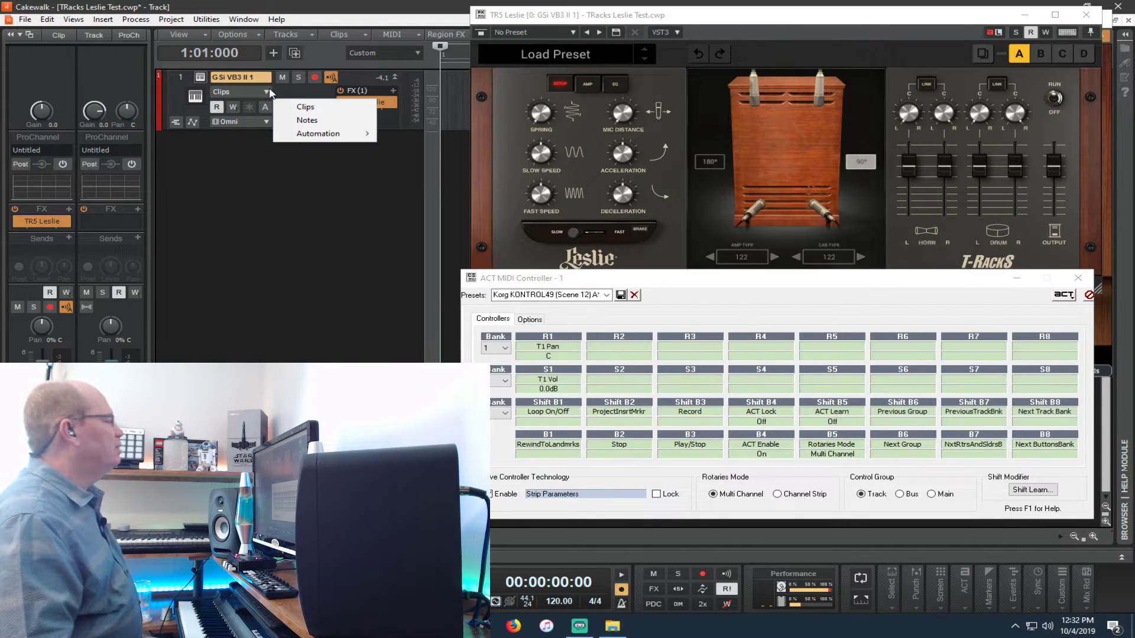
mouse_move(352, 136)
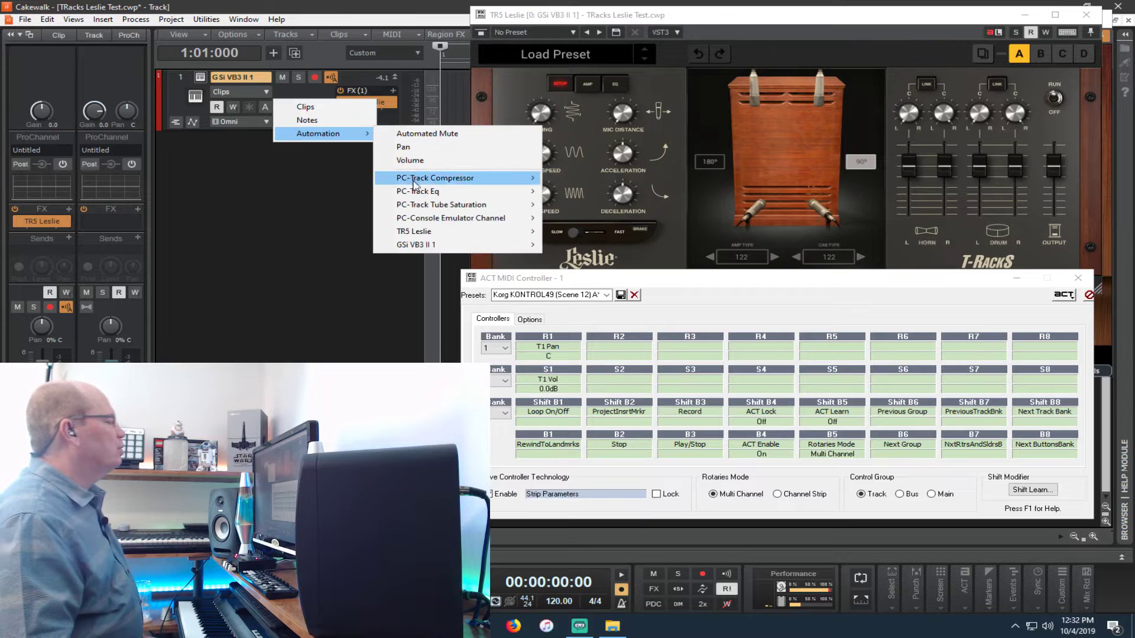
mouse_move(464, 237)
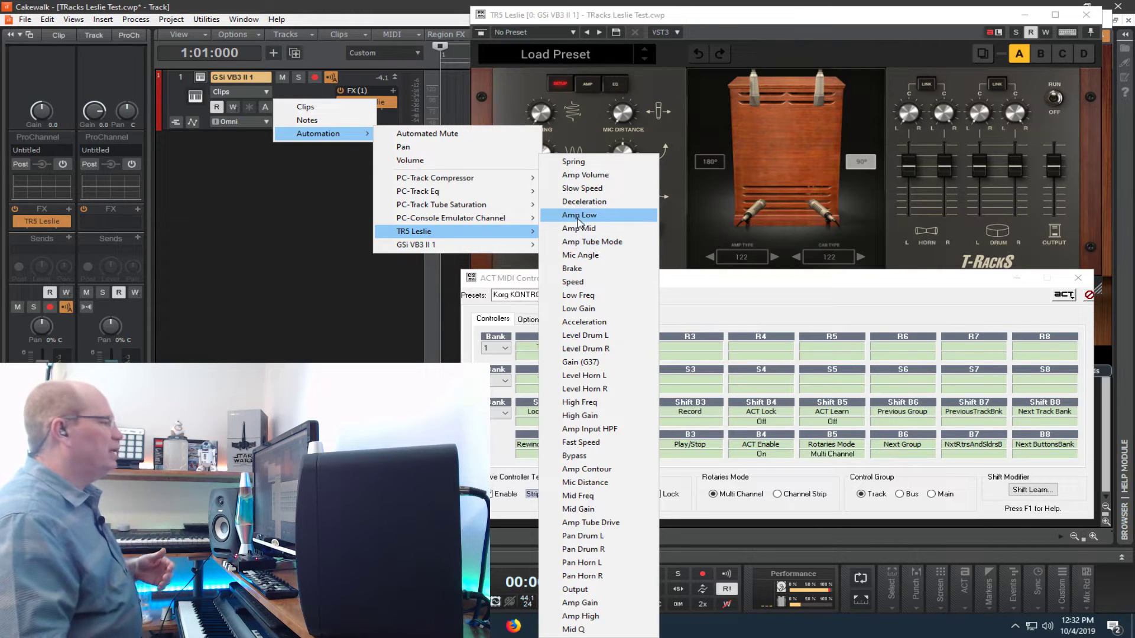
left_click(729, 282)
left_click(729, 282)
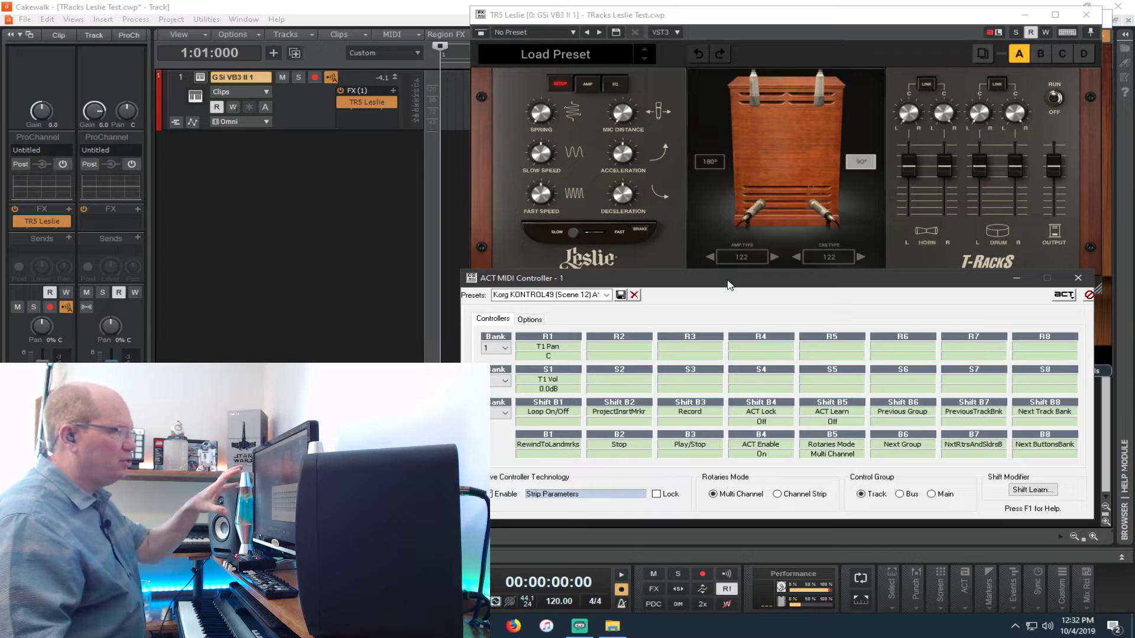
left_click(746, 22)
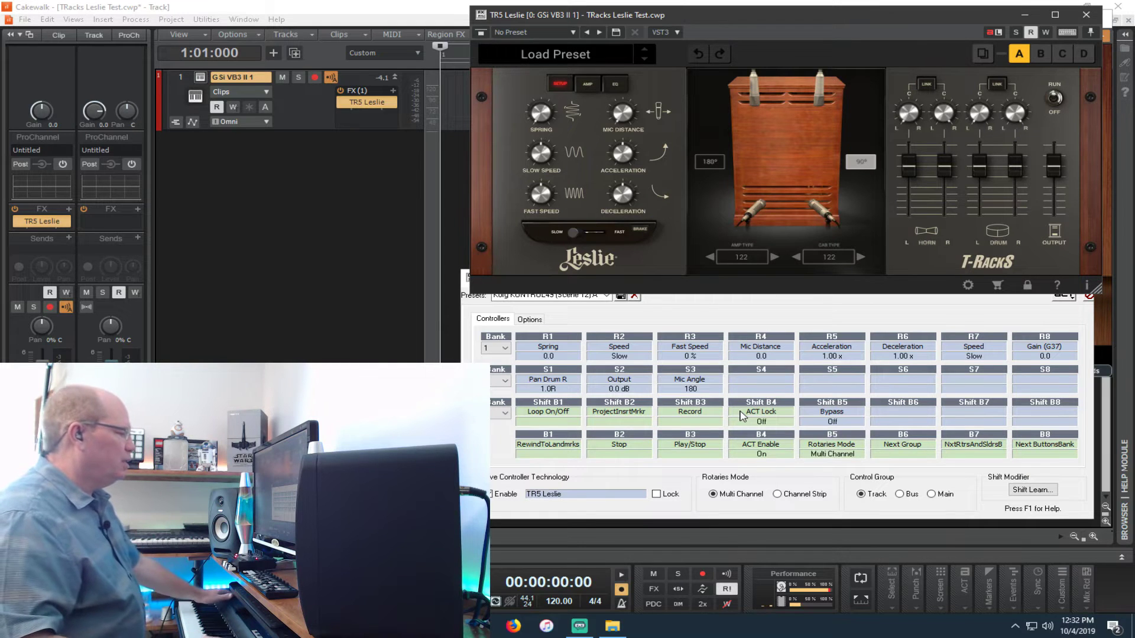
Step: Bring the ACT controller window forward and nudge it right, showing R2 mapped to Leslie Speed
left_click(826, 314)
left_click_drag(826, 287, 840, 285)
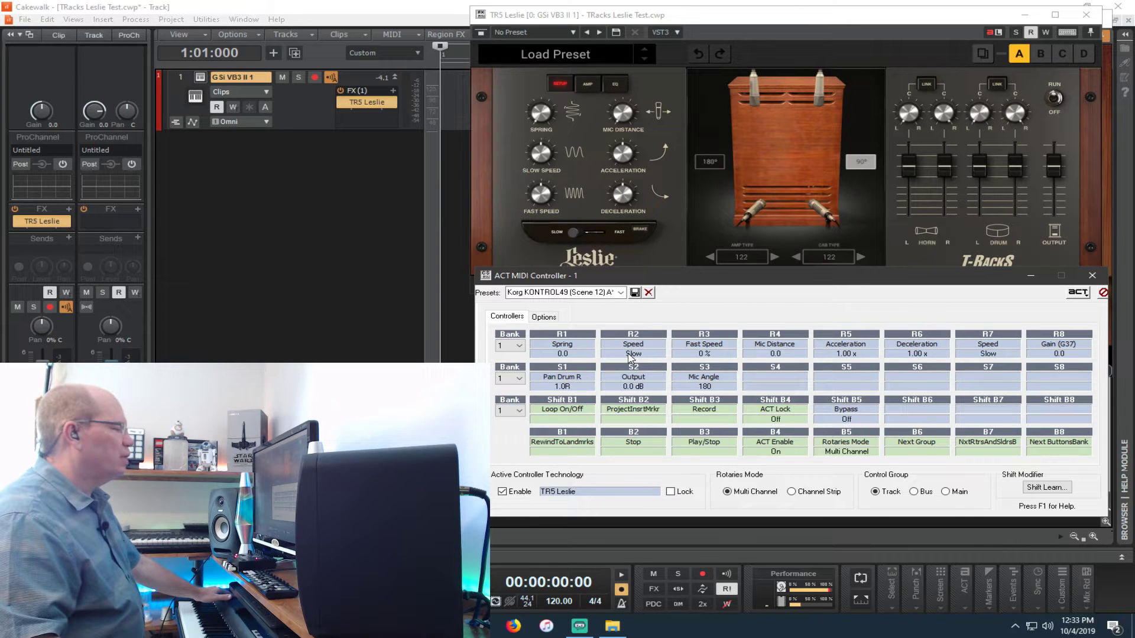
Step: MIDI-learn hardware controls onto the R2 Speed and R1 Spring slots
double_click(630, 354)
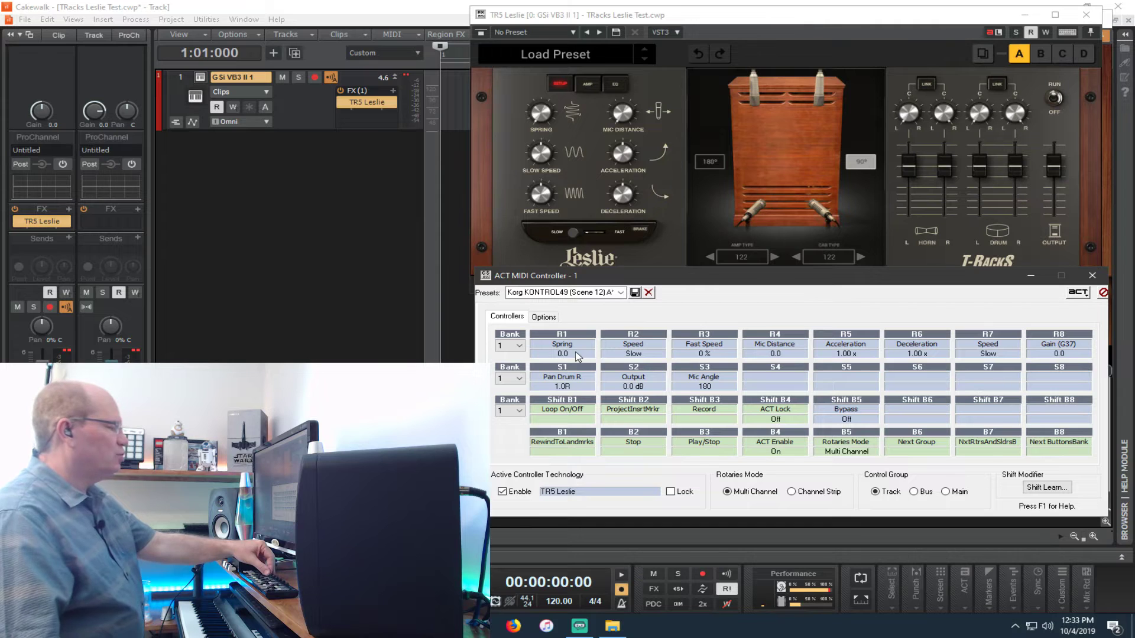
left_click(577, 355)
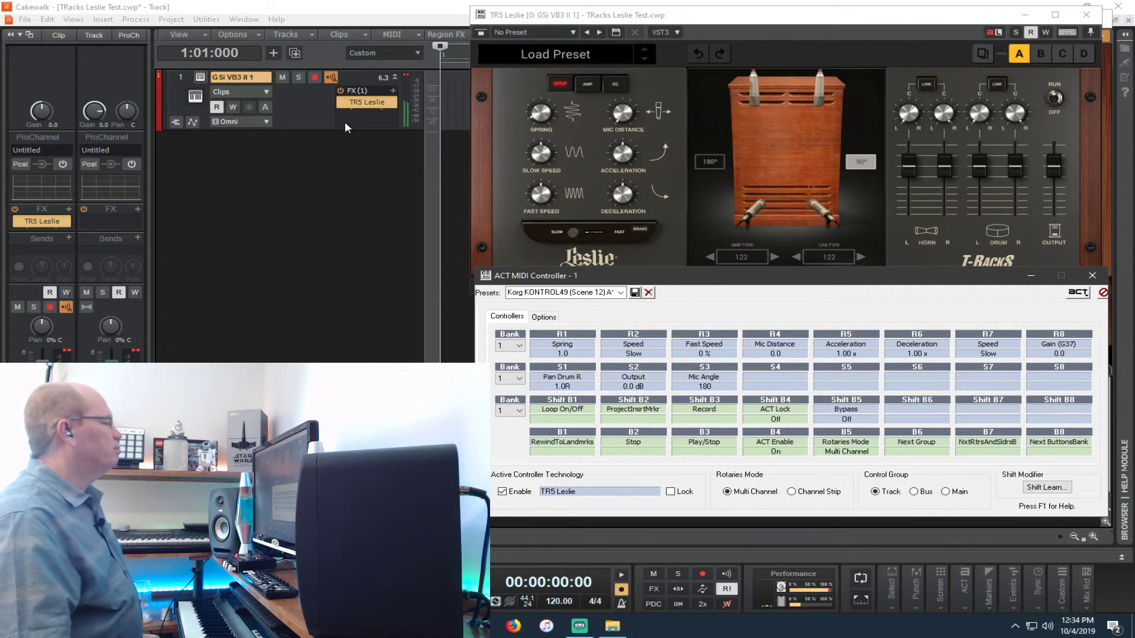
Step: Minimize the ACT controller and VB3 II windows, and lower the TR5 Leslie window
left_click(1056, 165)
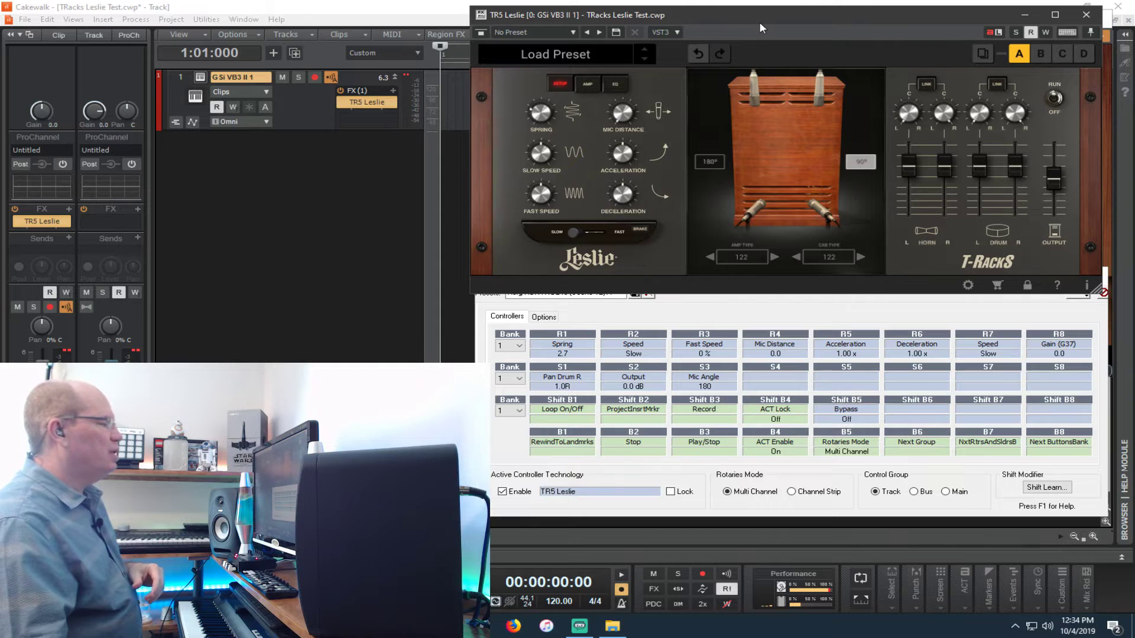
left_click(755, 297)
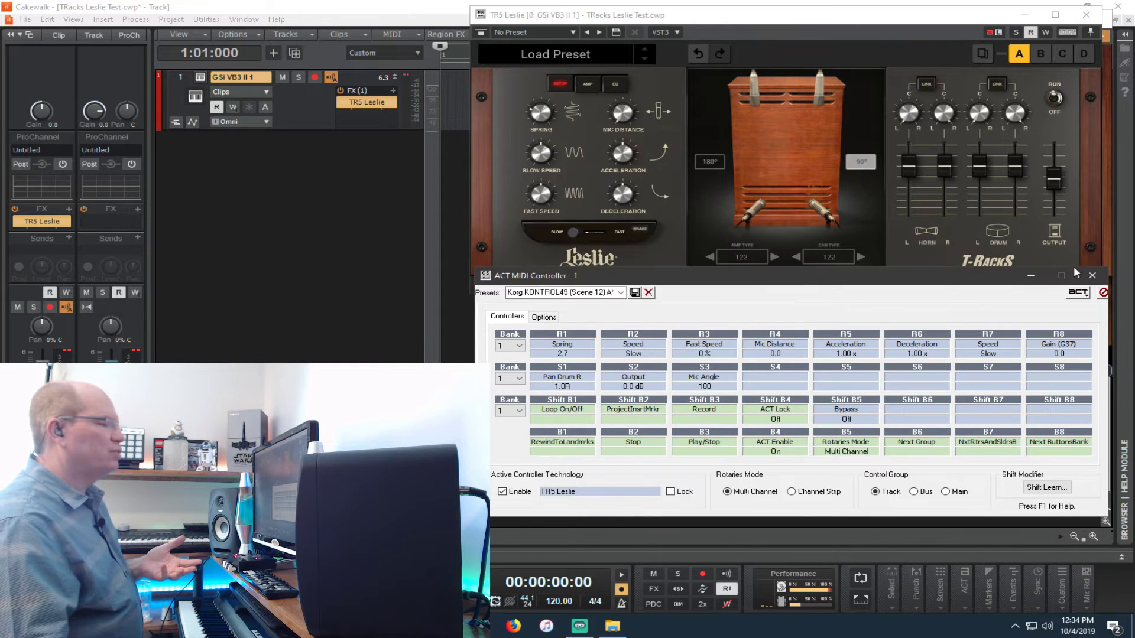
left_click(1030, 276)
left_click_drag(814, 23, 798, 227)
left_click(1035, 19)
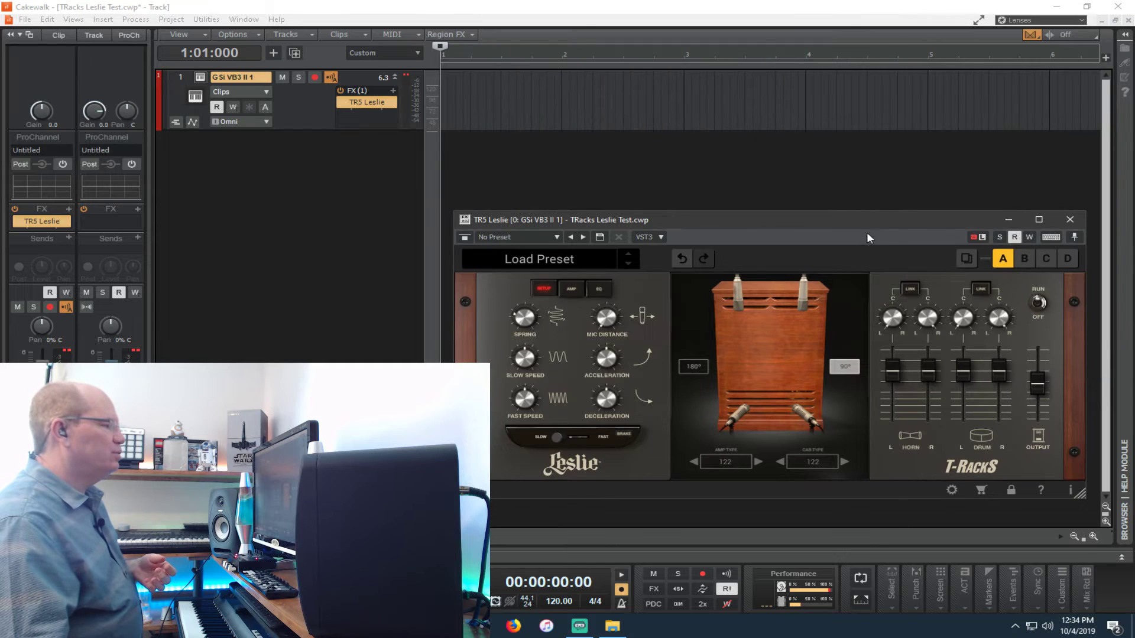
Step: Arm the organ track and record two takes, ending with the 'Record 4' clip
left_click_drag(871, 232, 879, 258)
left_click(314, 78)
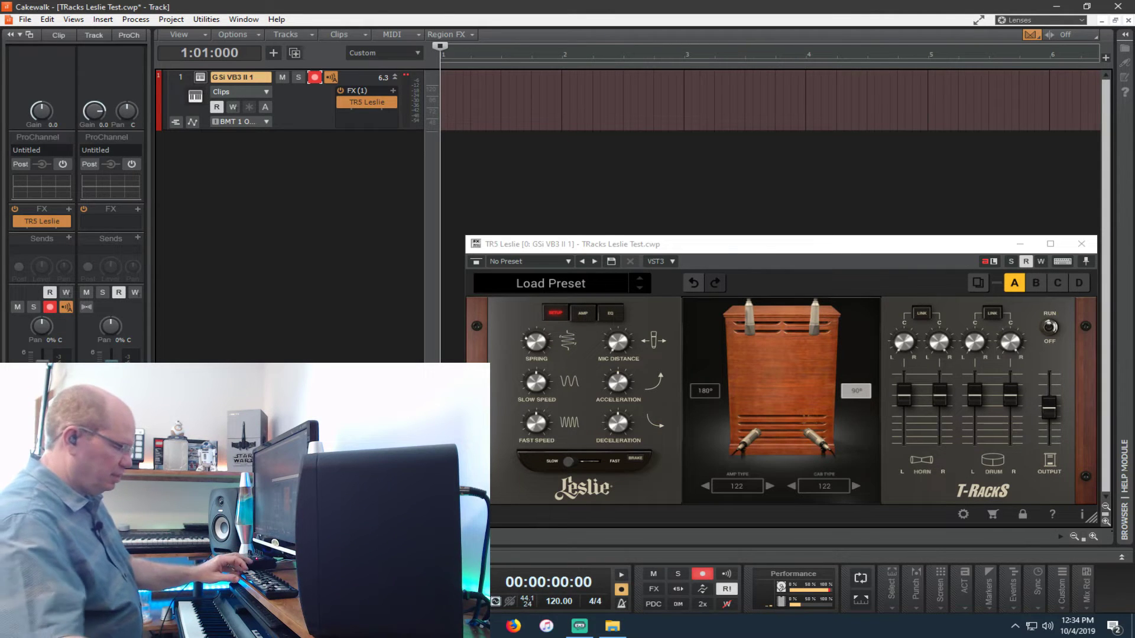
key("r")
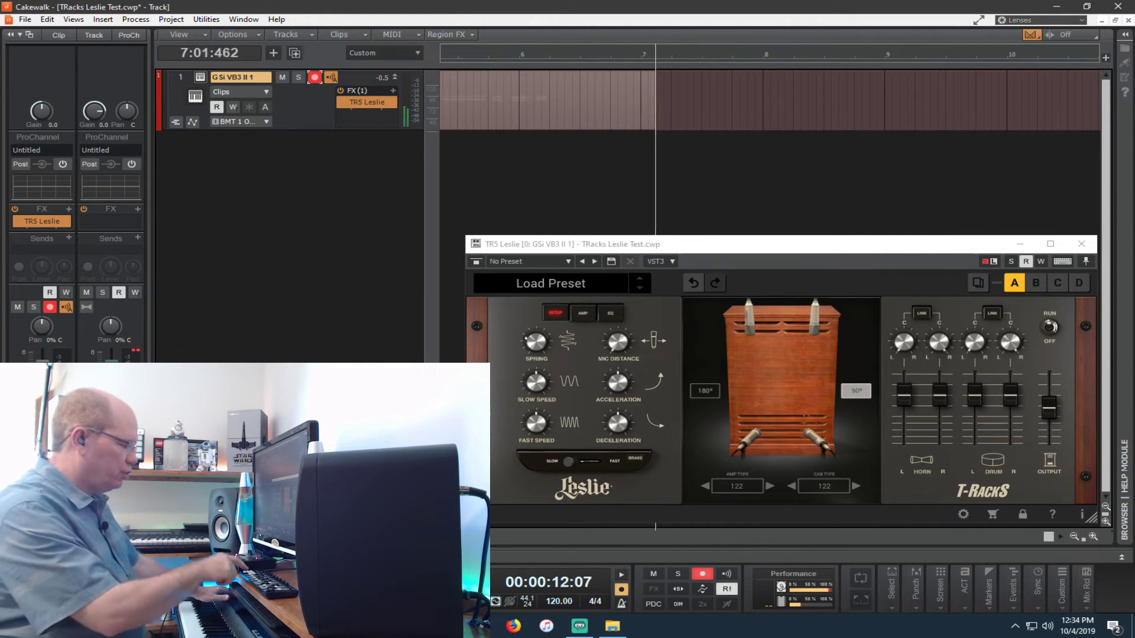
key("space")
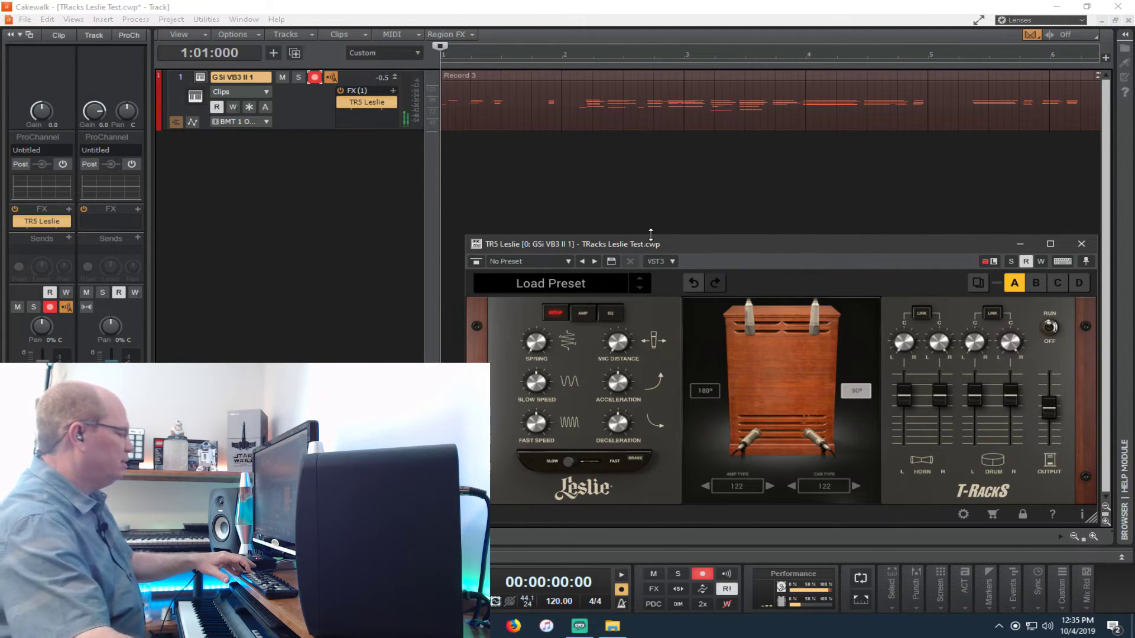
key("r")
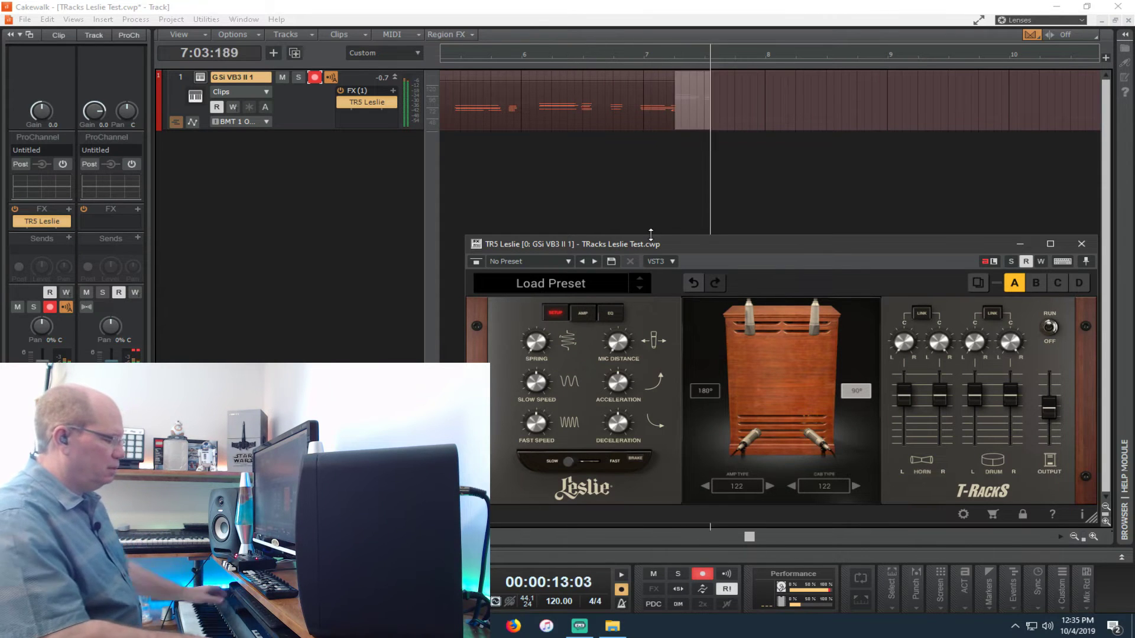
key("space")
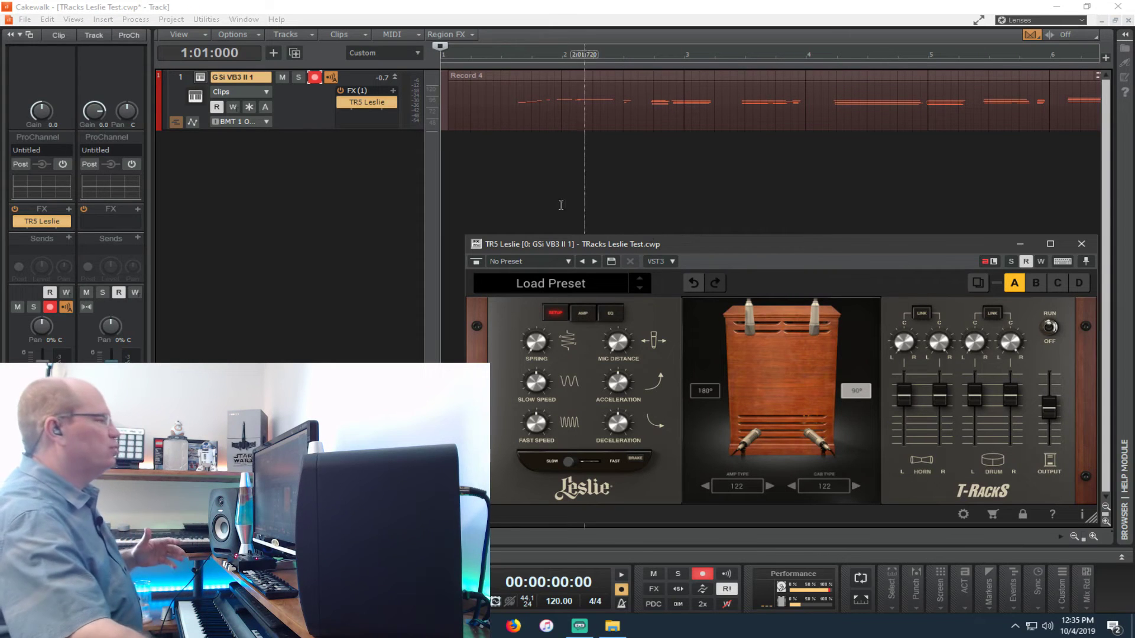
left_click_drag(857, 246, 841, 152)
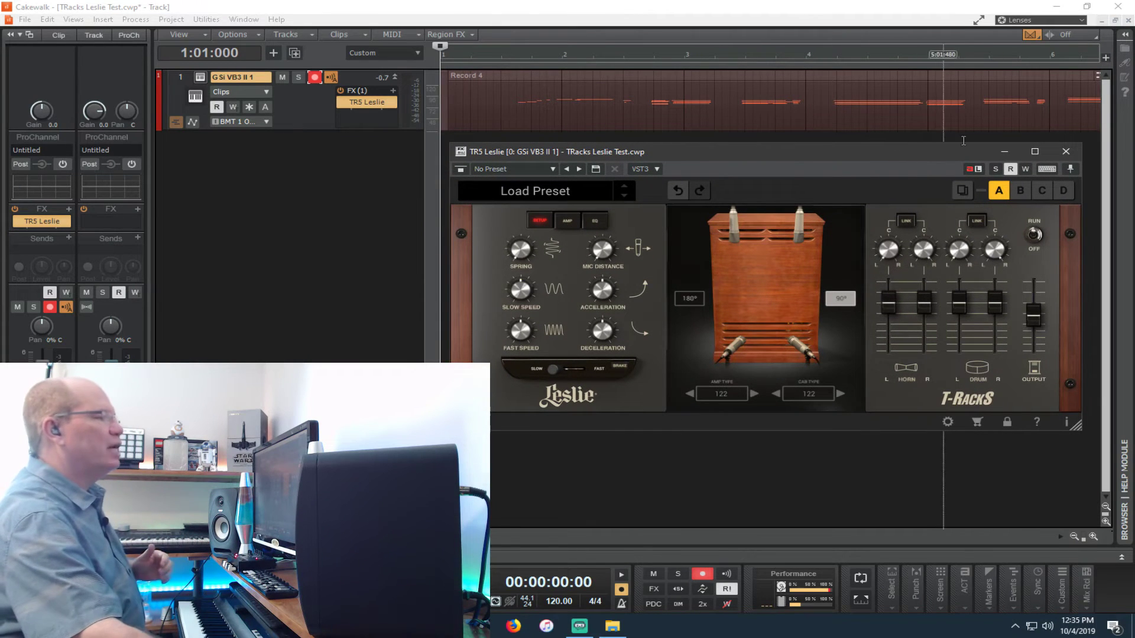
Step: Turn on Leslie automation write and record a take capturing Speed changes as 'Record 5'
left_click(1025, 170)
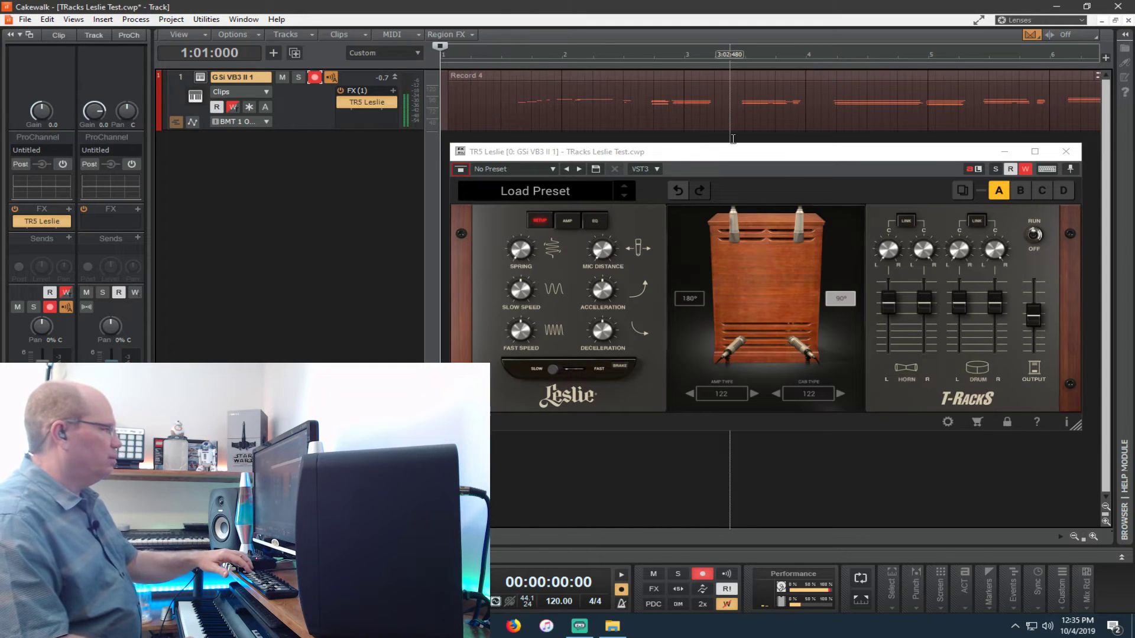
key("r")
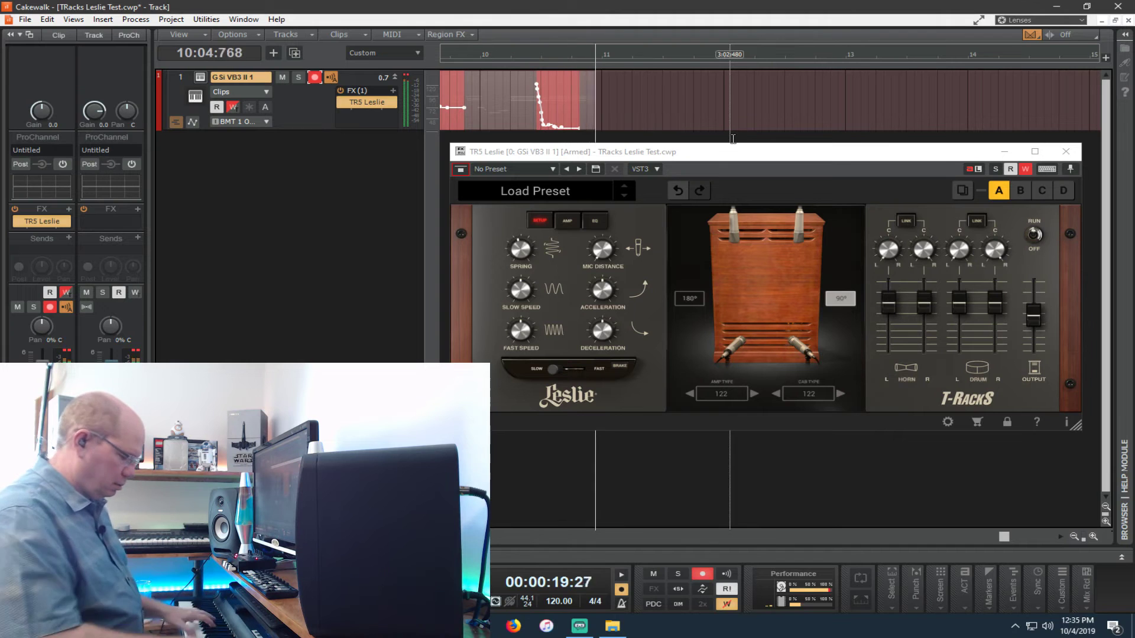
key("space")
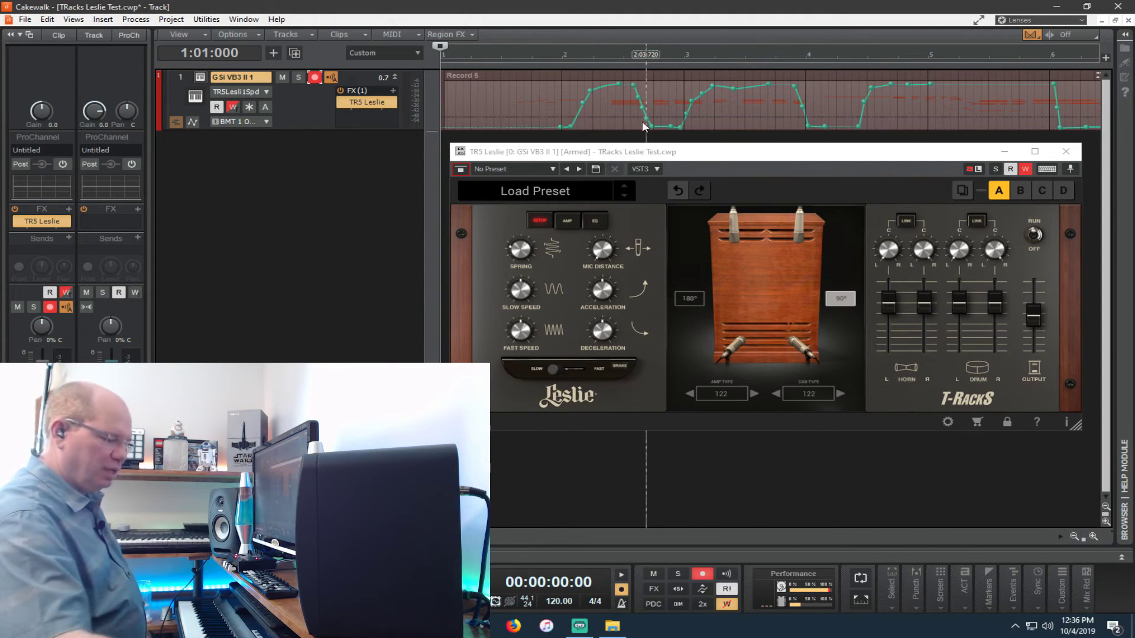
Step: Disarm the organ track, turn off its automation write, and play back the Leslie Speed take
left_click(315, 78)
left_click(234, 108)
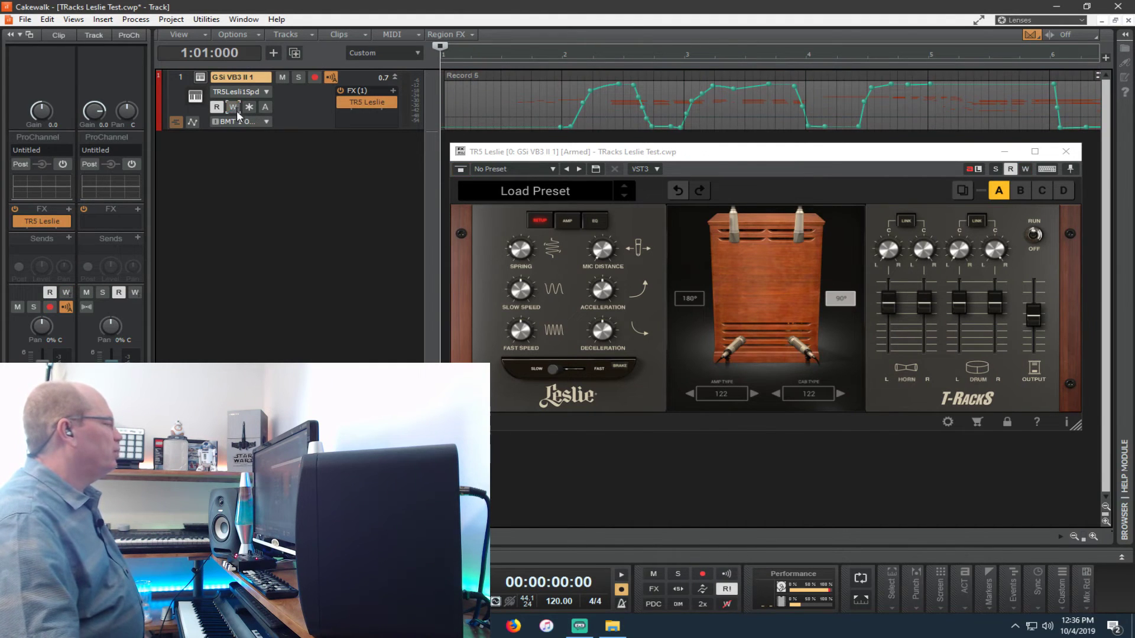
key("space")
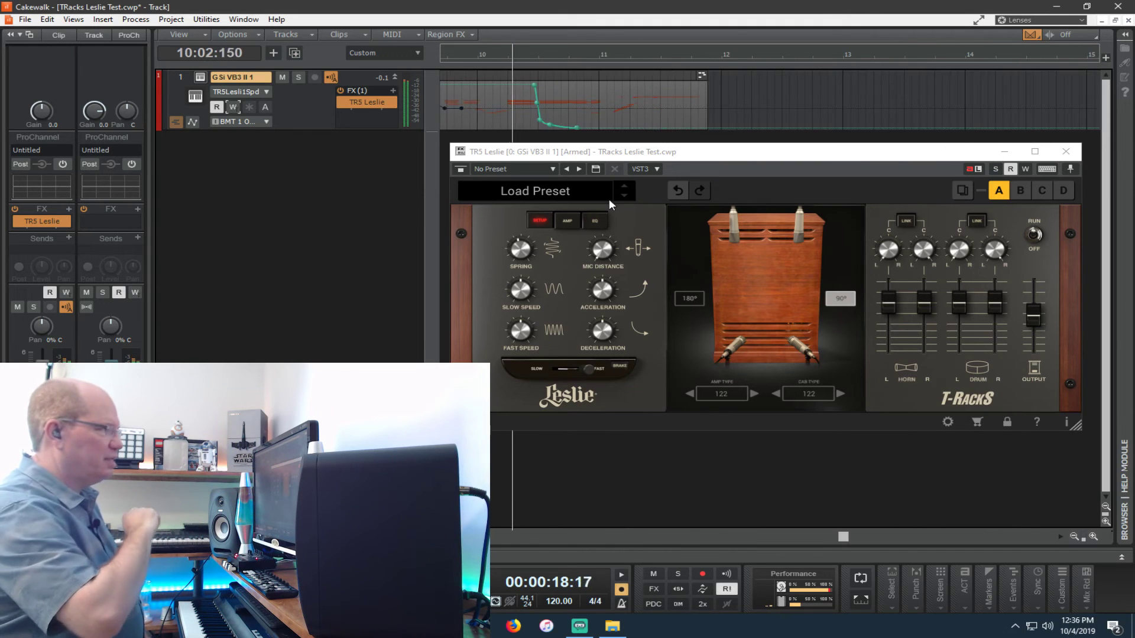
Step: Stop playback and set the organ track's edit filter to TR5 Leslie Spring, viewing bars 8–10
key("space")
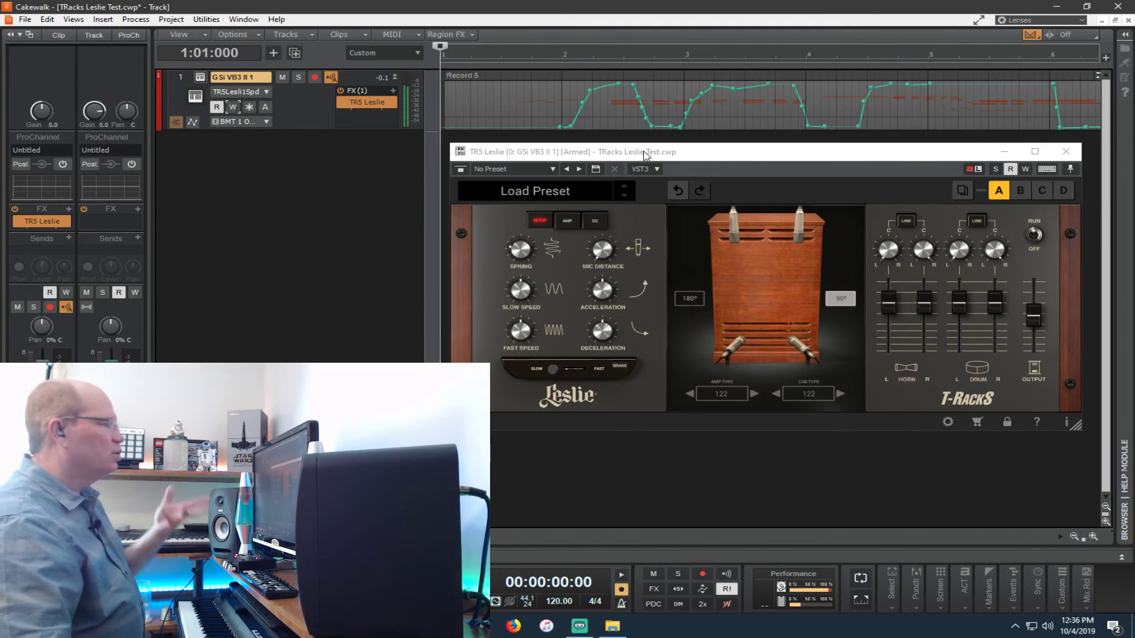
left_click(265, 91)
mouse_move(329, 139)
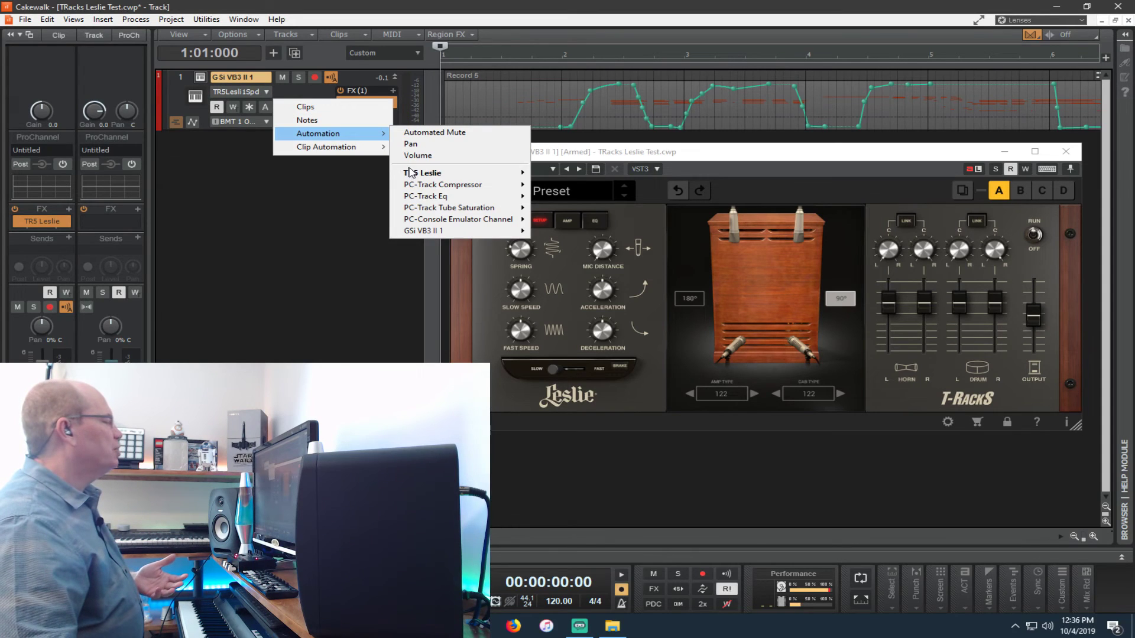
mouse_move(409, 172)
left_click(572, 185)
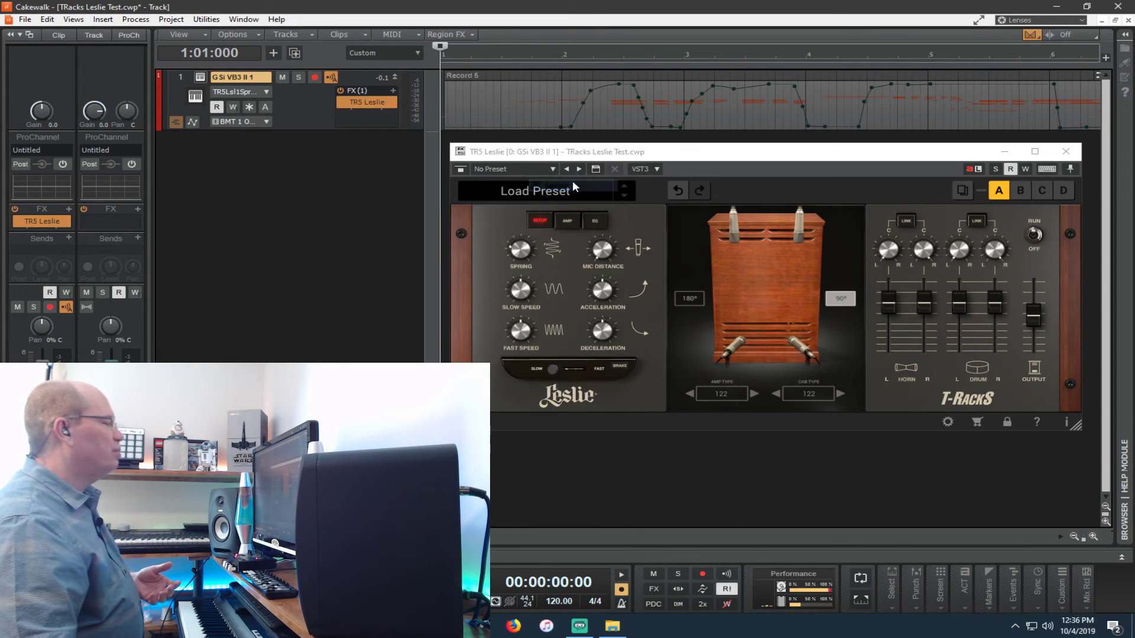
left_click(266, 91)
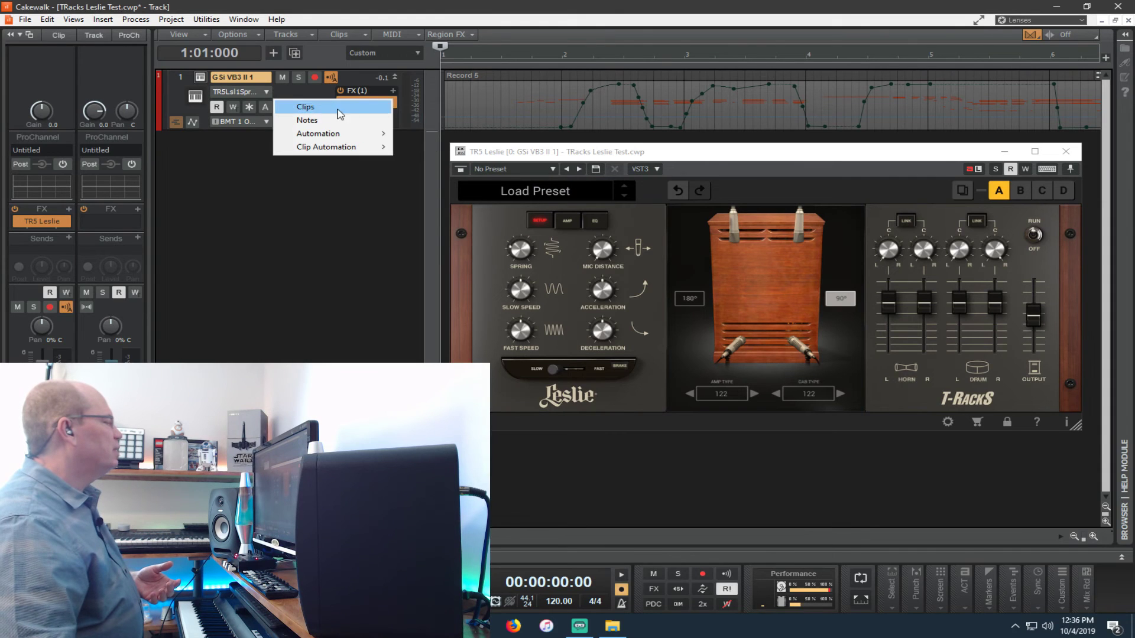
mouse_move(371, 134)
mouse_move(431, 175)
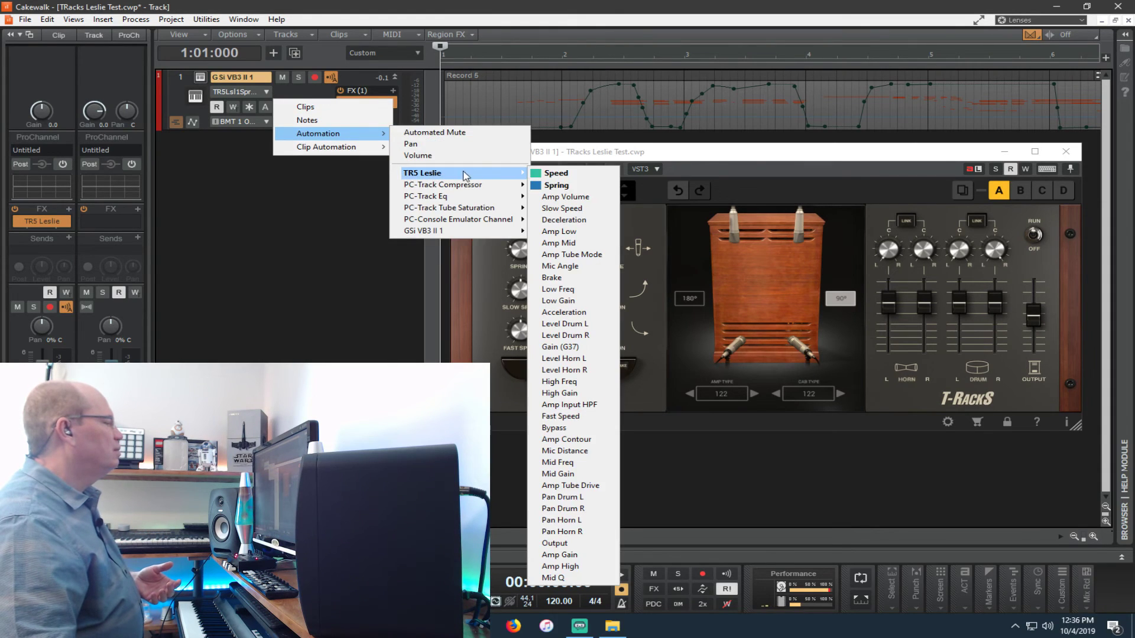
left_click(550, 185)
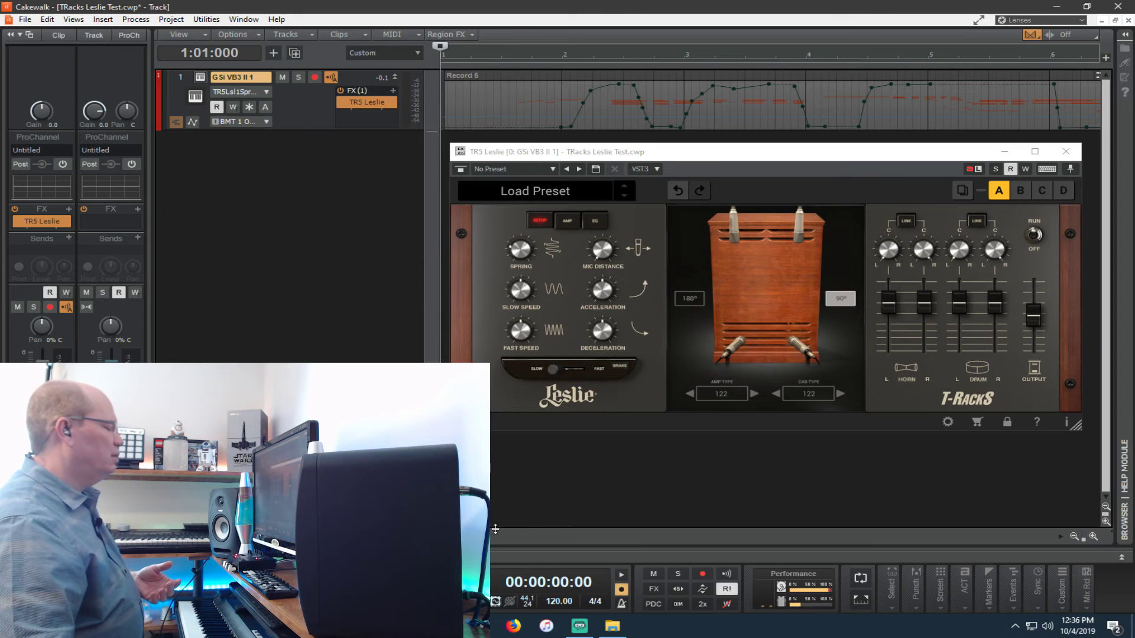
left_click_drag(500, 537, 689, 537)
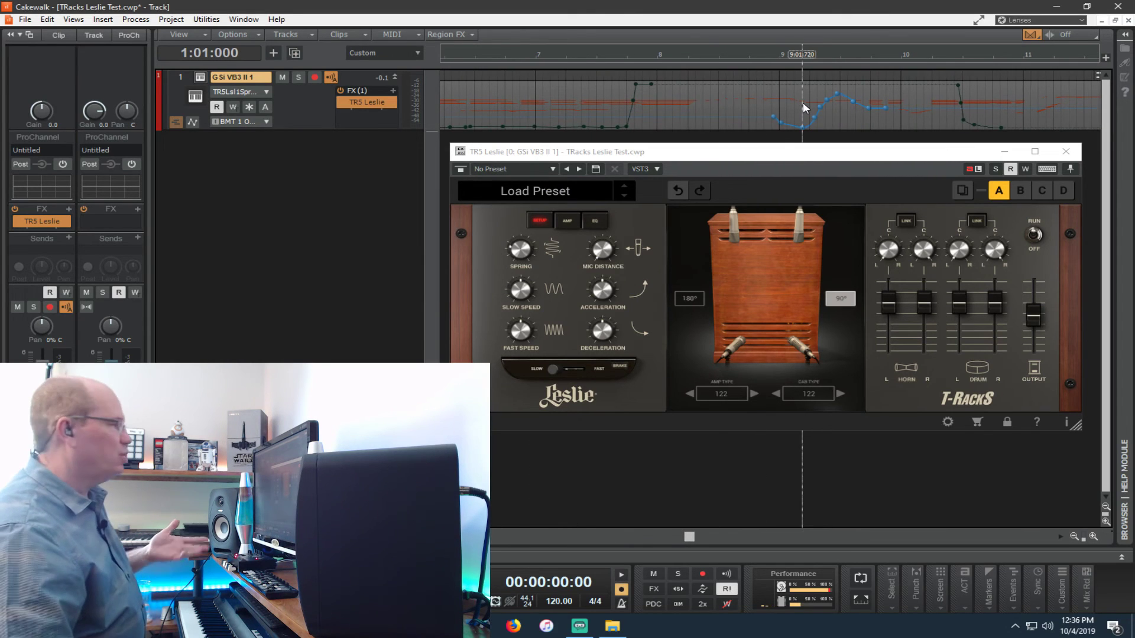